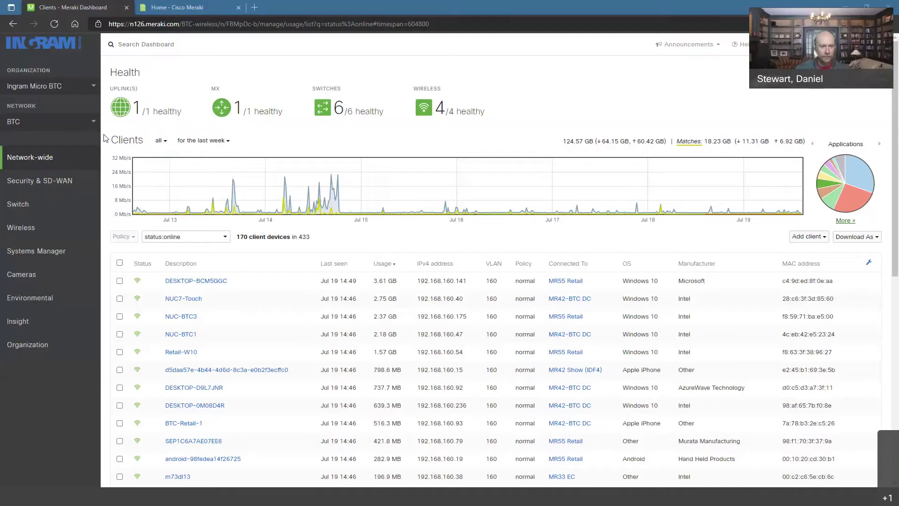
# - View the organization's Firmware upgrades overview, then bring up the Administrators list
pyautogui.moveTo(87, 343)
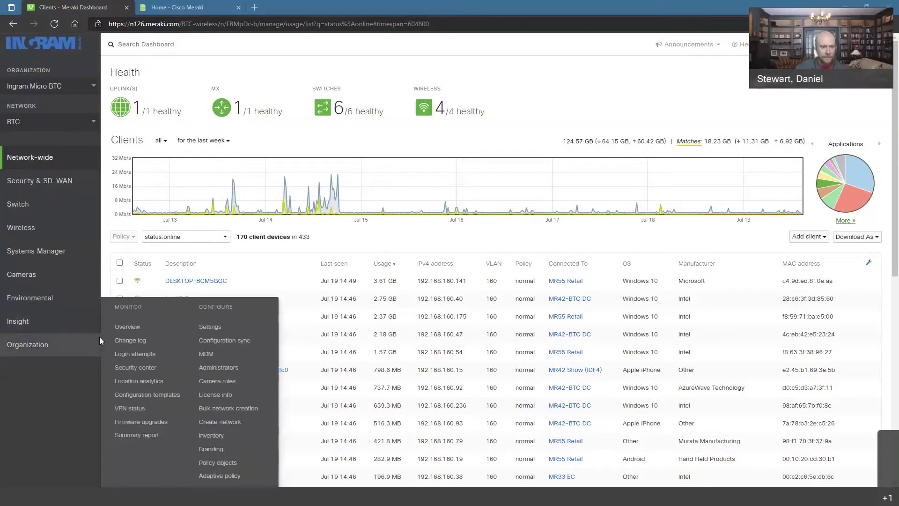
pyautogui.click(140, 423)
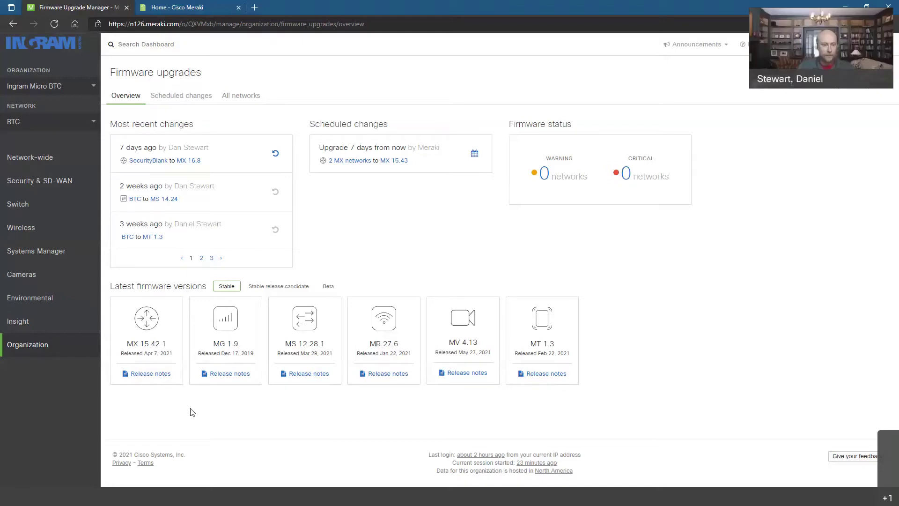
pyautogui.moveTo(28, 344)
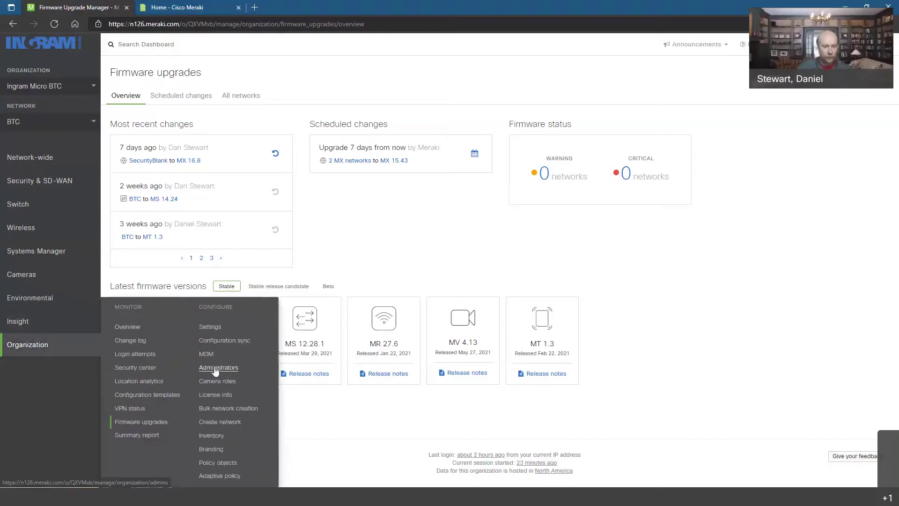
pyautogui.click(256, 369)
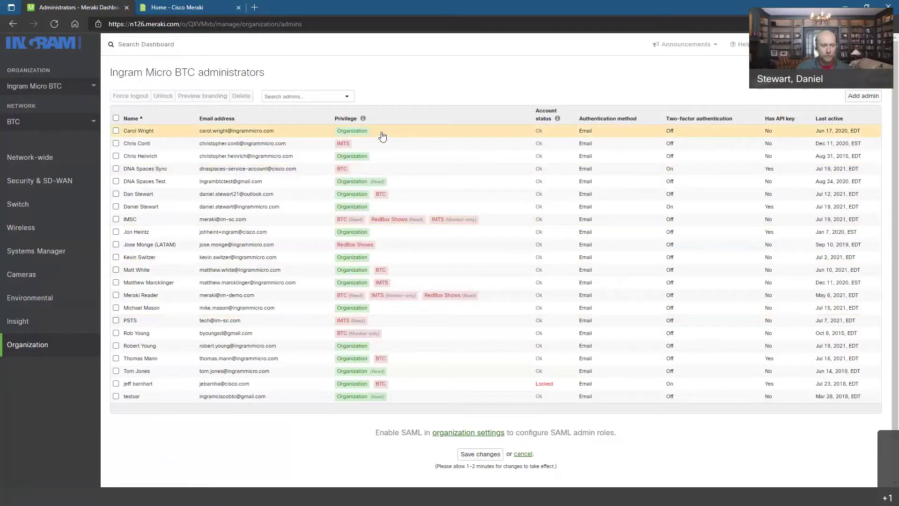
# - Review the Ingram Micro BTC admin table and begin creating a new administrator
pyautogui.moveTo(47, 347)
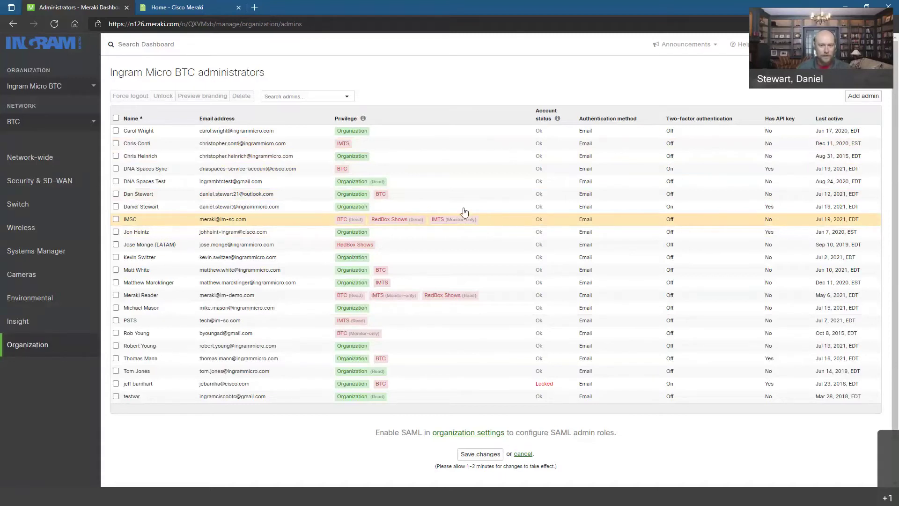
pyautogui.moveTo(355, 212)
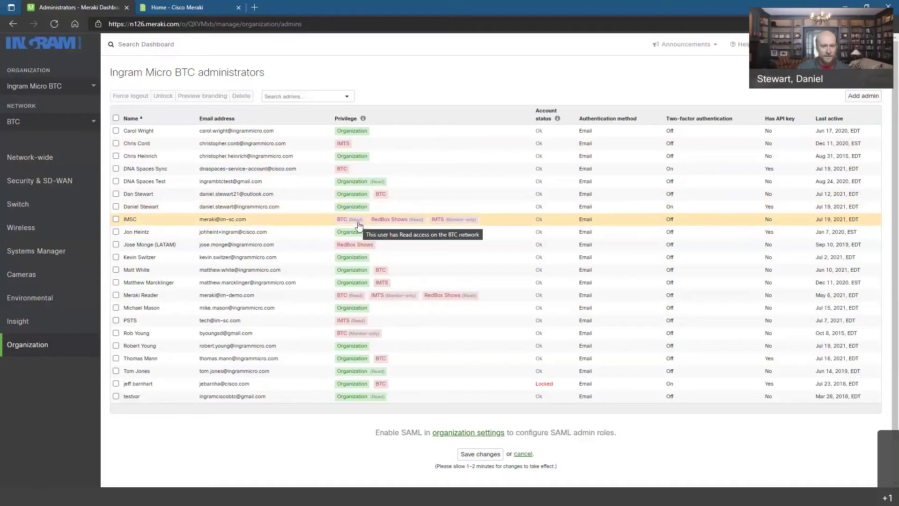
pyautogui.moveTo(23, 355)
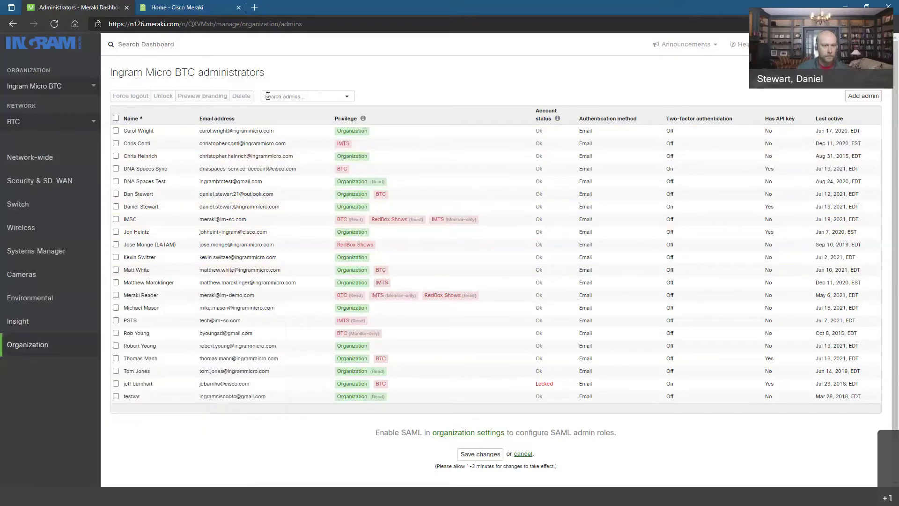
pyautogui.click(867, 96)
# - Enter the name 'Test' and a test e-mail address for the new administrator
pyautogui.click(376, 179)
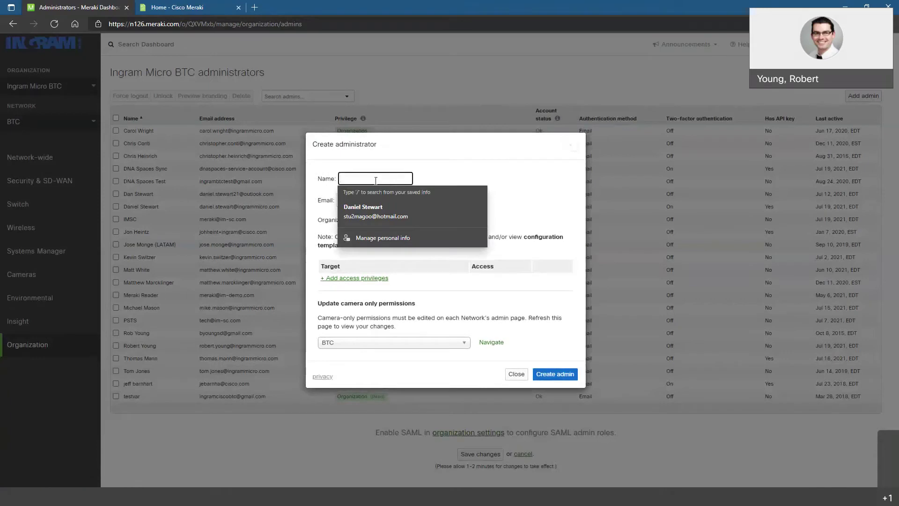
pyautogui.write('Test')
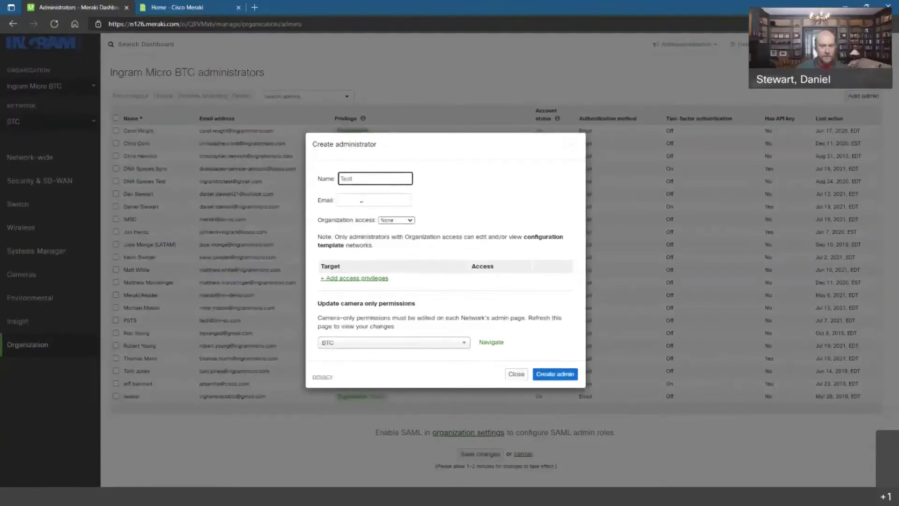
pyautogui.click(361, 201)
pyautogui.write('Test@')
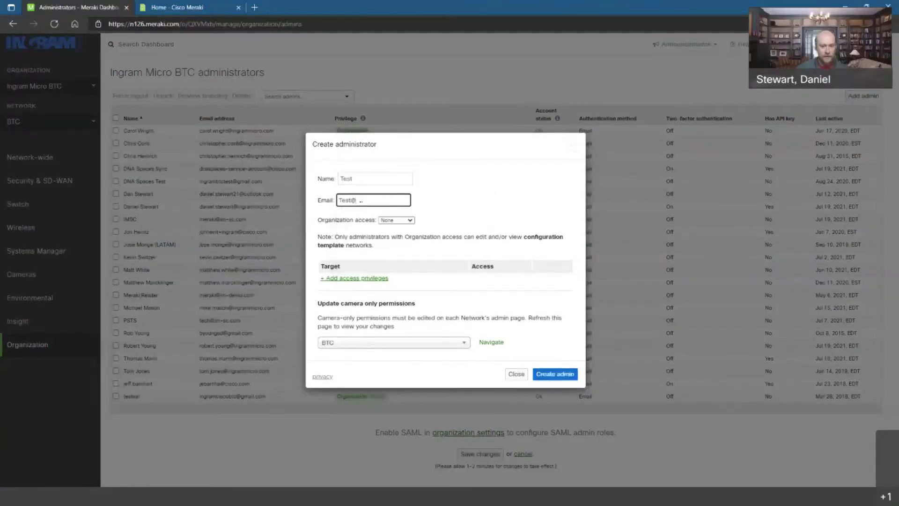
pyautogui.write('Test.com')
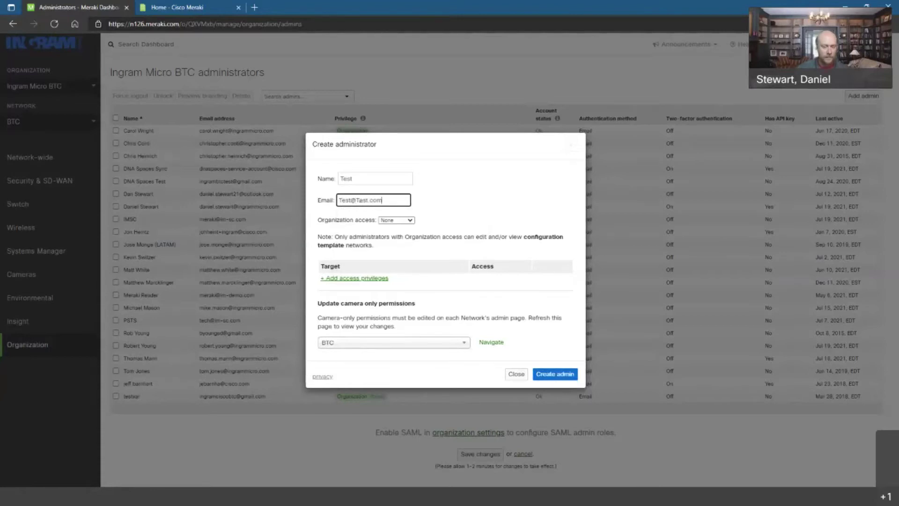
pyautogui.click(332, 214)
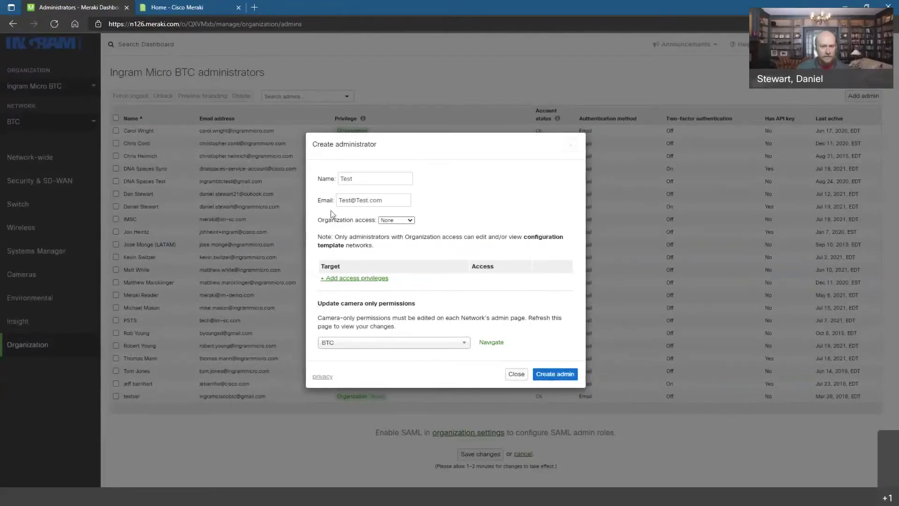
# - Try Full organization access, then set organization access back to None
pyautogui.click(412, 221)
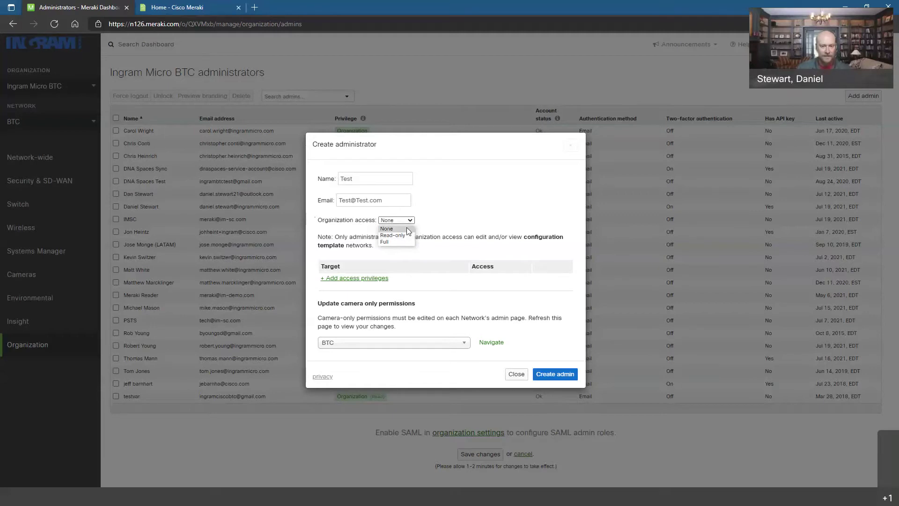
pyautogui.click(412, 229)
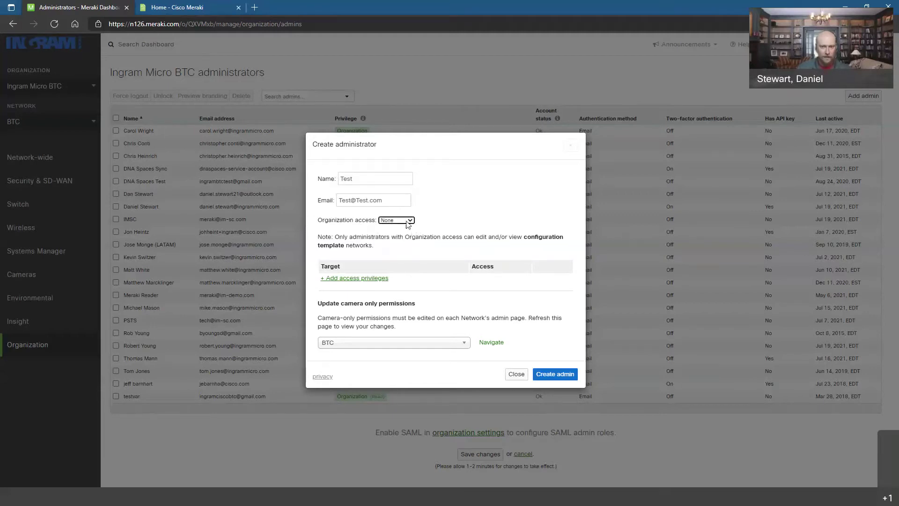
pyautogui.click(411, 222)
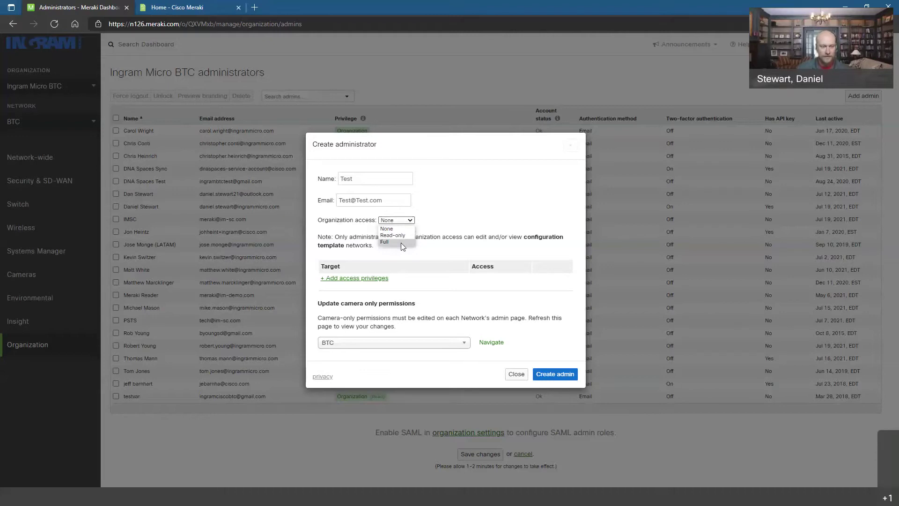
pyautogui.click(402, 243)
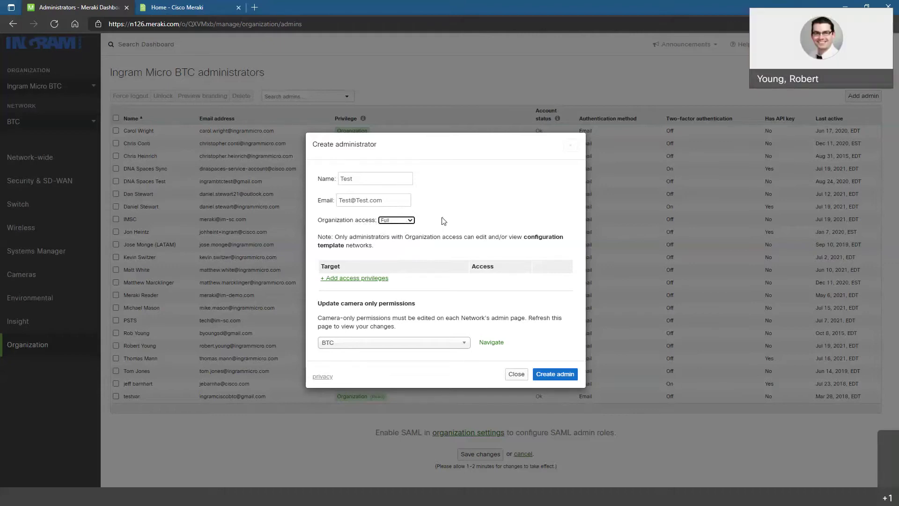
pyautogui.click(414, 220)
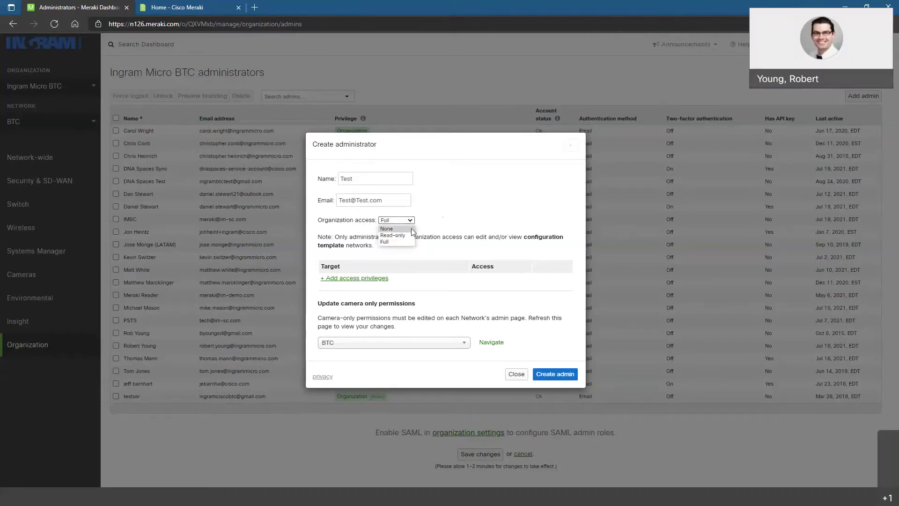
pyautogui.click(411, 229)
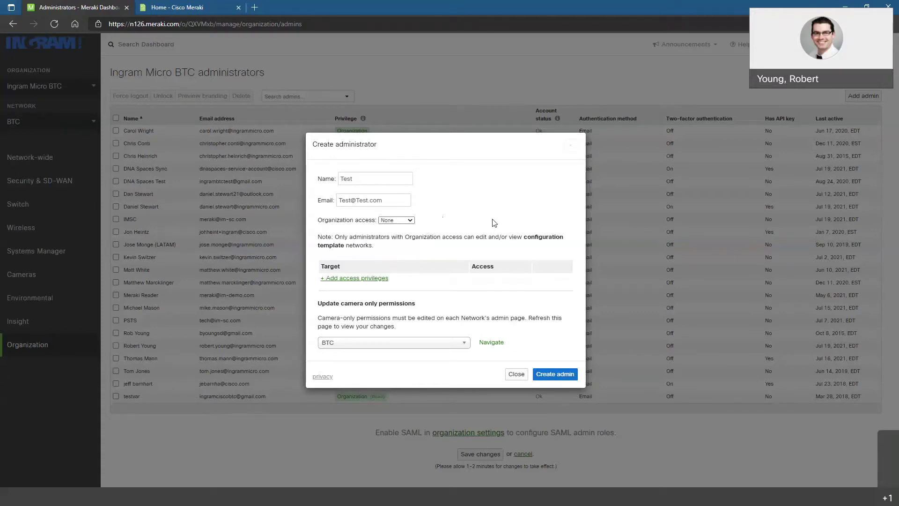
# - Add a privilege giving Full access to the BTC network, then discard the form unsaved
pyautogui.click(349, 281)
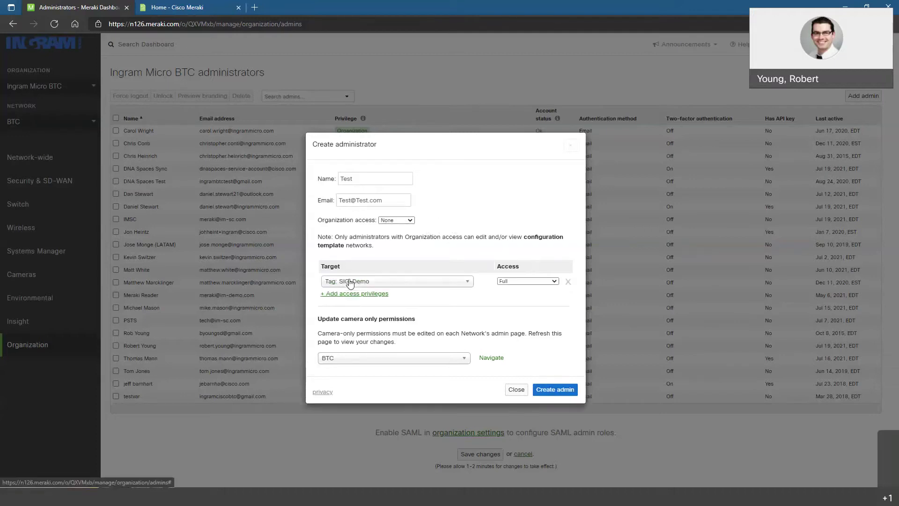
pyautogui.click(366, 283)
pyautogui.click(377, 355)
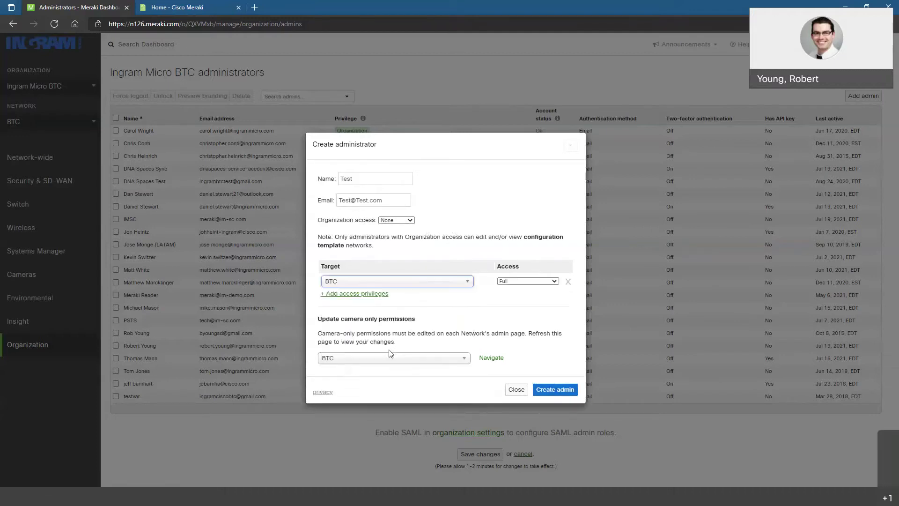
pyautogui.click(535, 282)
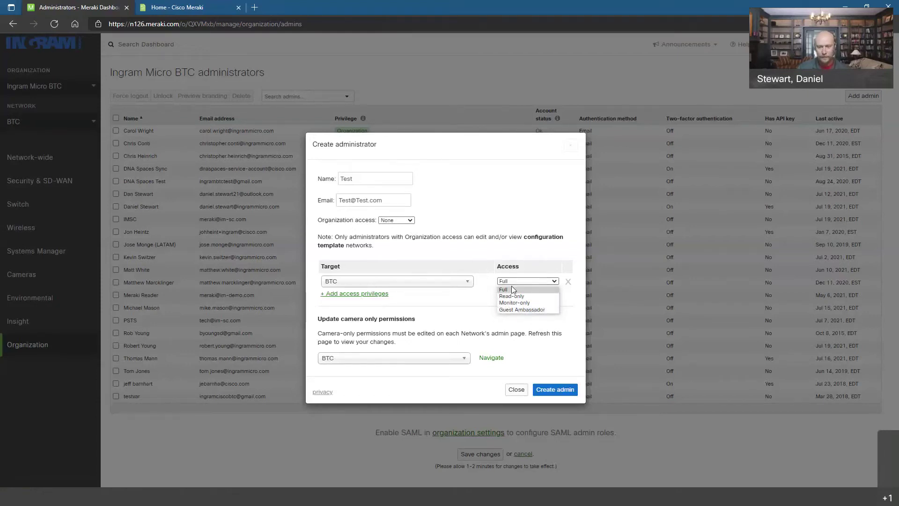
pyautogui.click(485, 252)
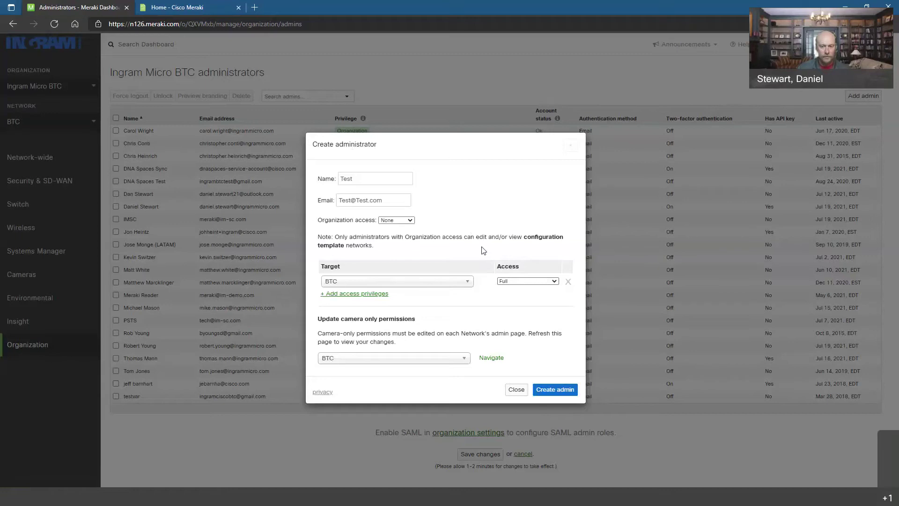
pyautogui.click(573, 147)
# - Return to Firmware upgrades and show stable release candidates (MX 15.43, MS 14.24, MR 27.7.1)
pyautogui.moveTo(28, 344)
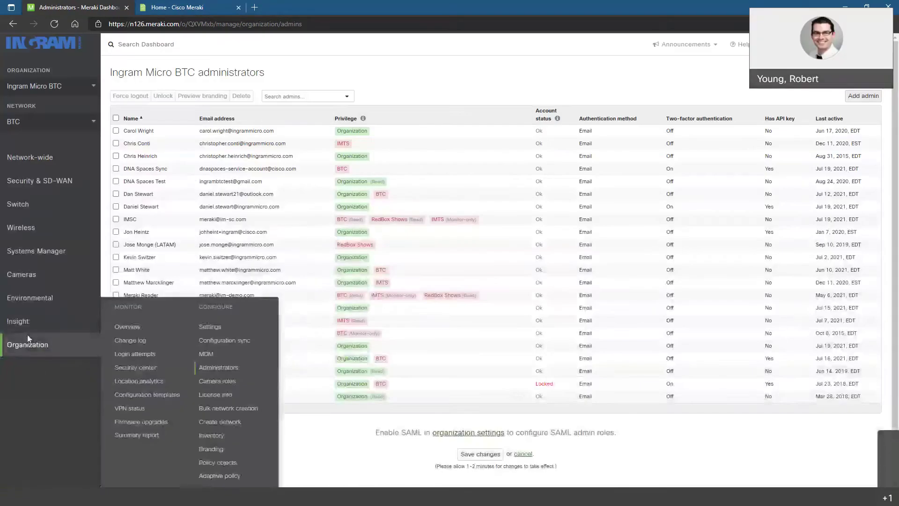
pyautogui.click(143, 424)
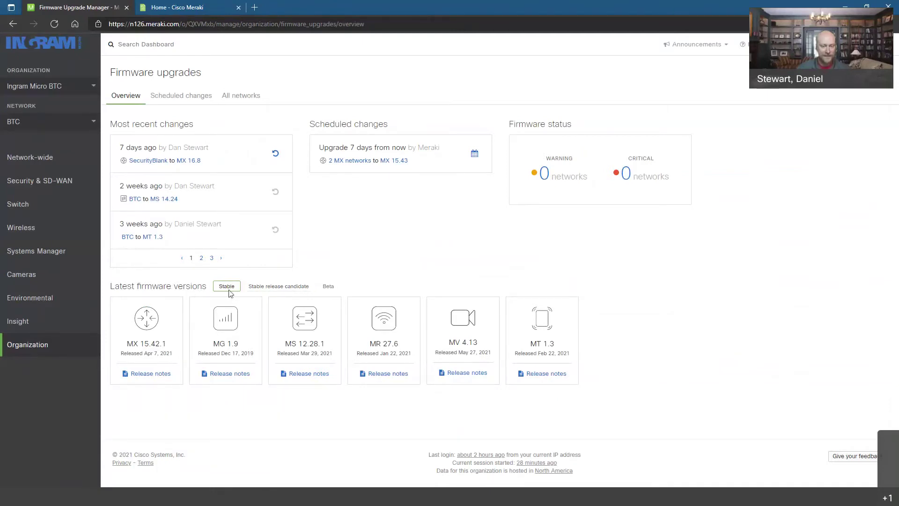
pyautogui.click(283, 290)
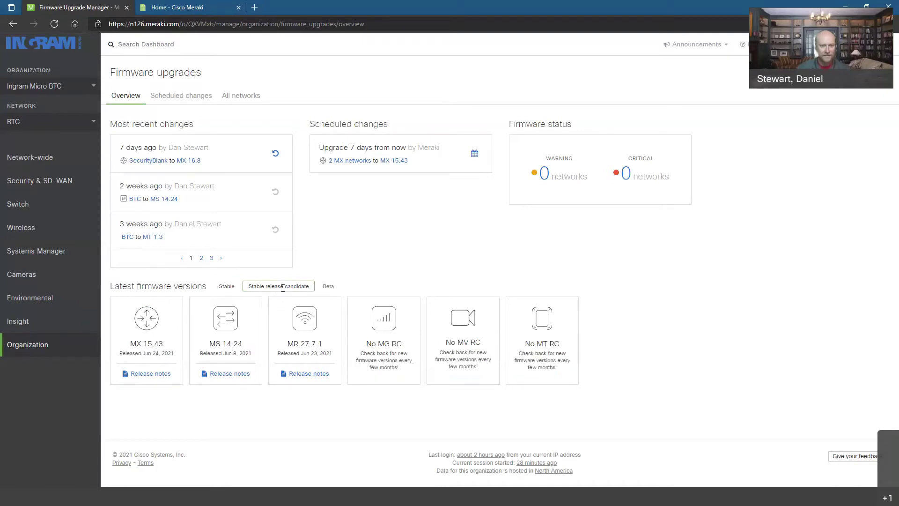
# - Compare Beta and release candidate versions, then return to Stable (MX 15.42.1, MS 12.28.1, MR 27.6)
pyautogui.click(338, 289)
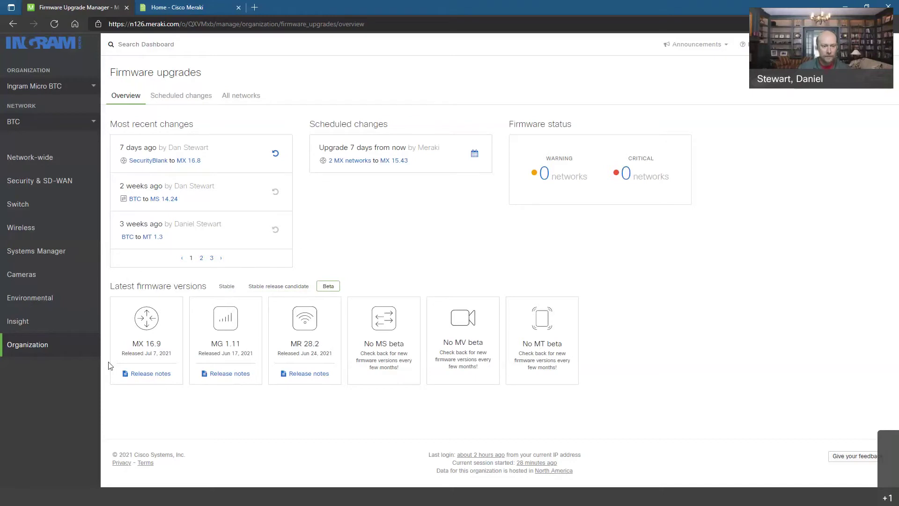
pyautogui.click(286, 290)
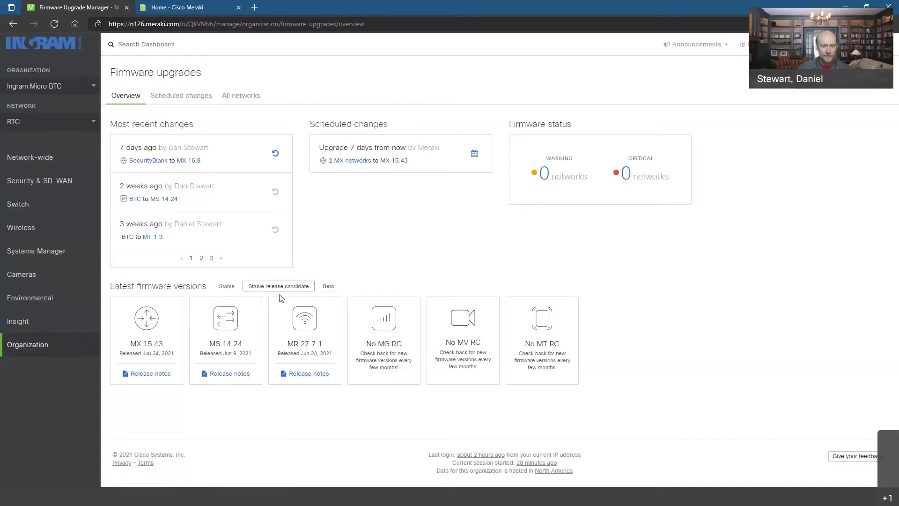
pyautogui.click(229, 289)
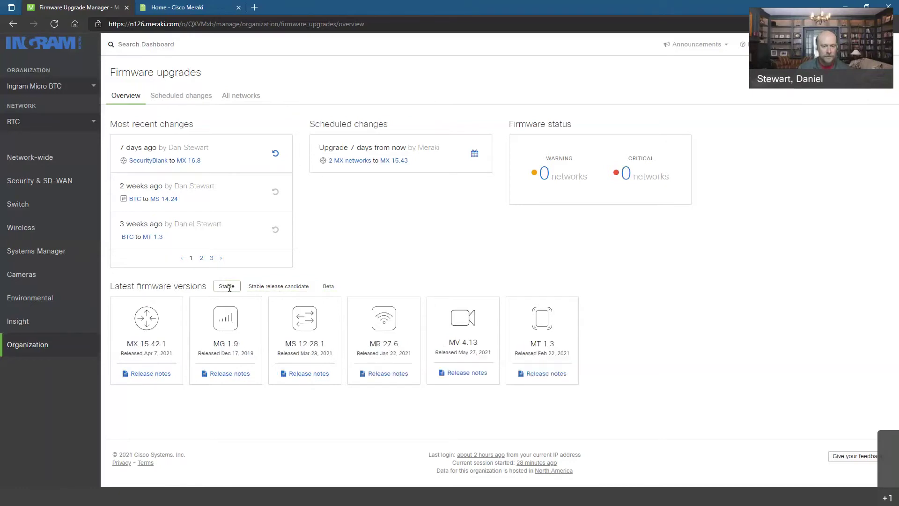
# - Open the MX 15.42.1 release notes and scroll through its feature highlights and notices
pyautogui.click(150, 373)
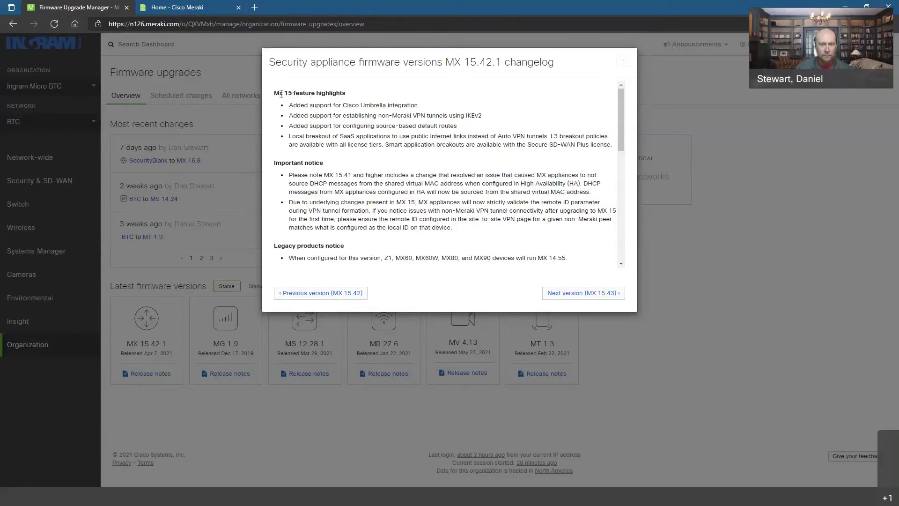
pyautogui.moveTo(281, 94); pyautogui.dragTo(372, 95)
pyautogui.click(373, 95)
pyautogui.scroll(-2, 383, 144)
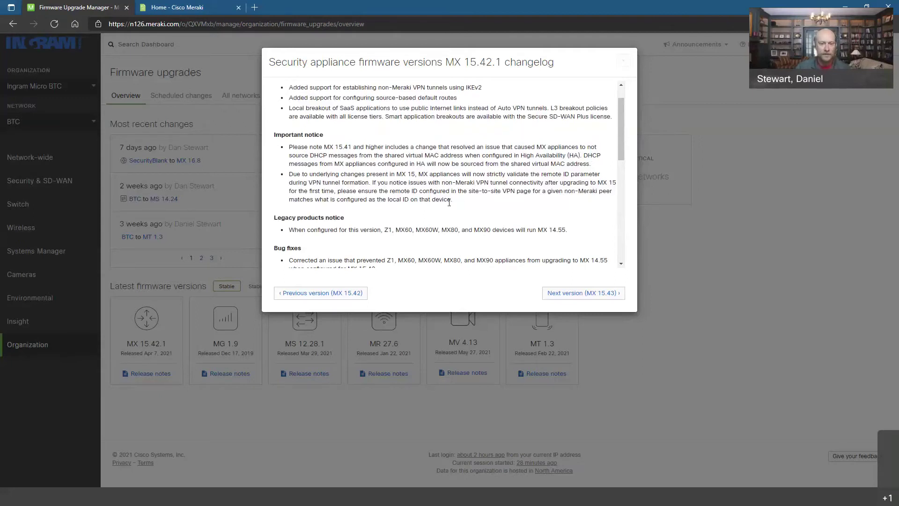
pyautogui.scroll(-3, 476, 201)
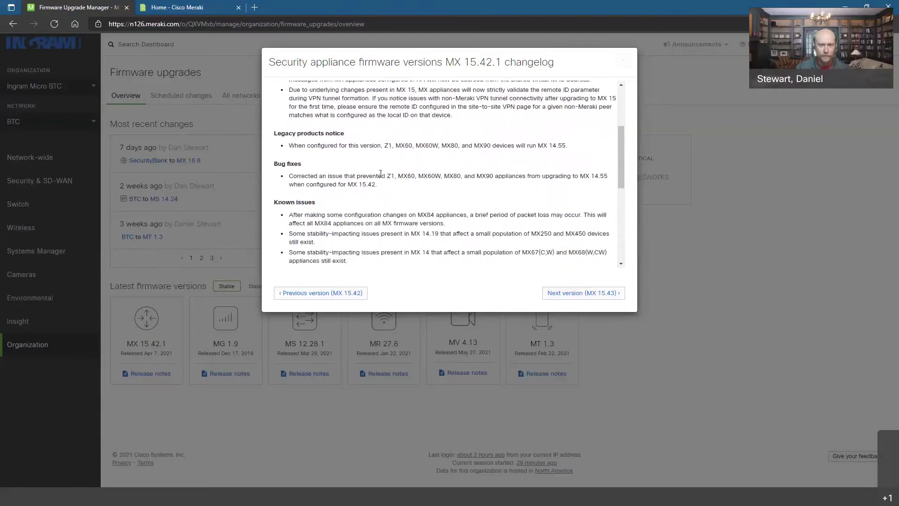
pyautogui.scroll(-3, 461, 196)
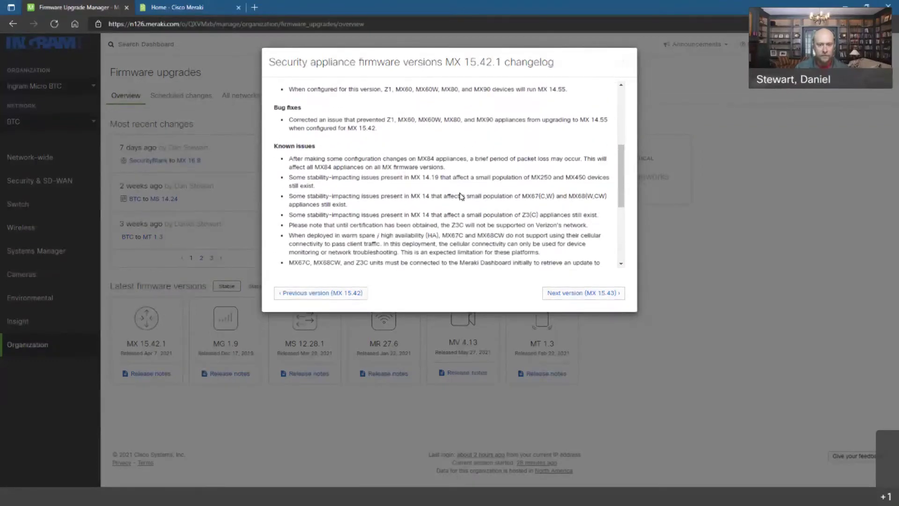
pyautogui.scroll(-1, 461, 196)
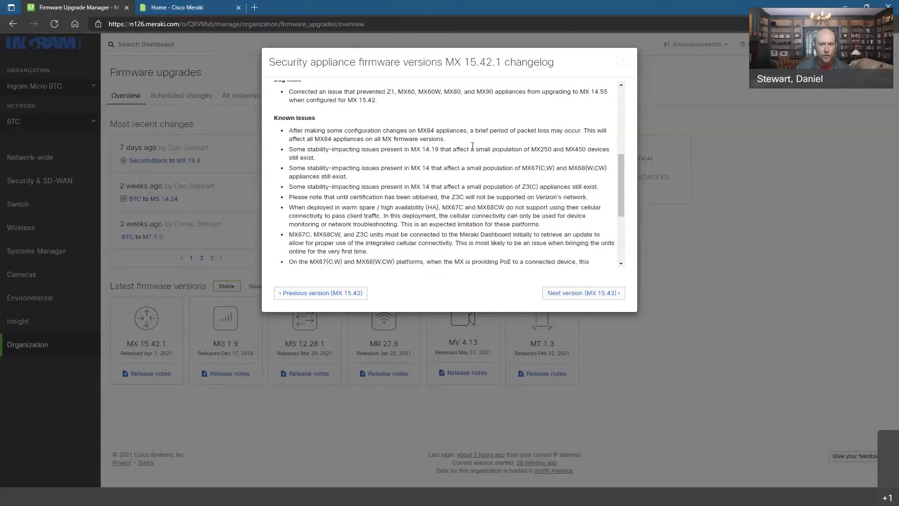
pyautogui.scroll(-1, 473, 150)
pyautogui.scroll(-5, 473, 150)
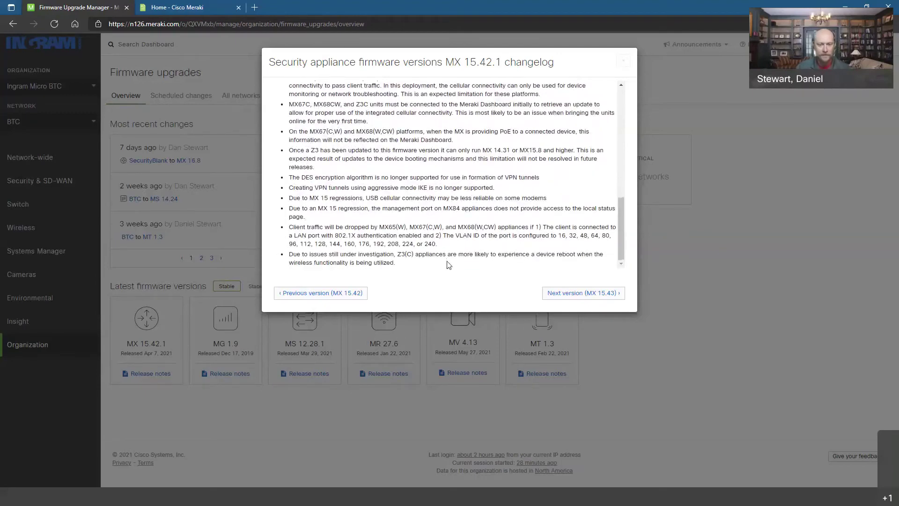
pyautogui.scroll(3, 455, 261)
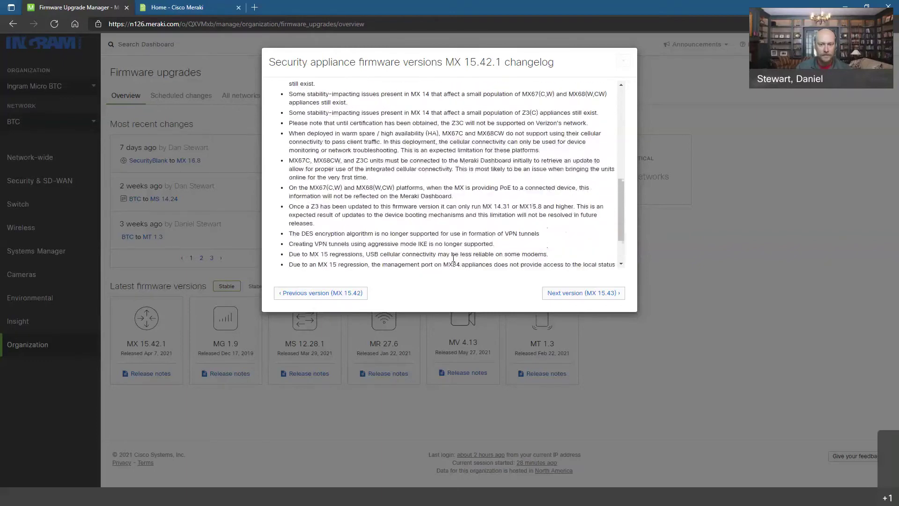
pyautogui.scroll(3, 440, 238)
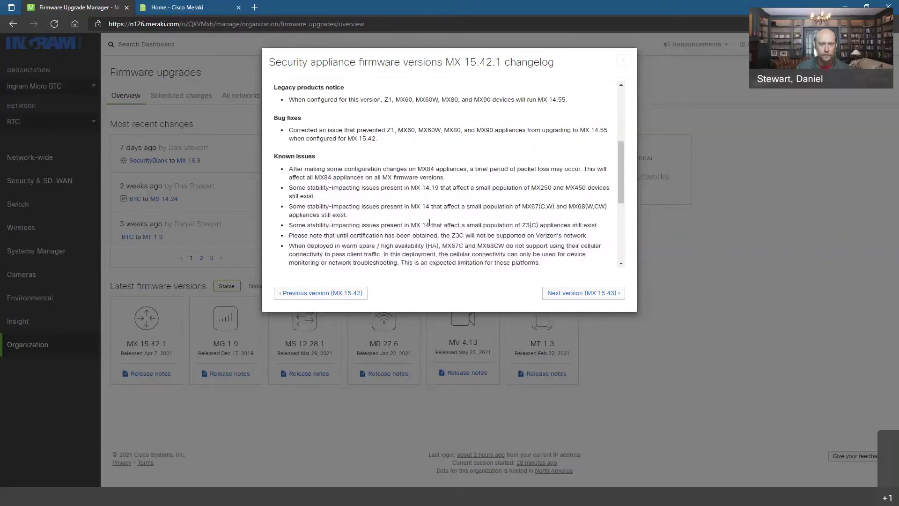
pyautogui.scroll(3, 389, 164)
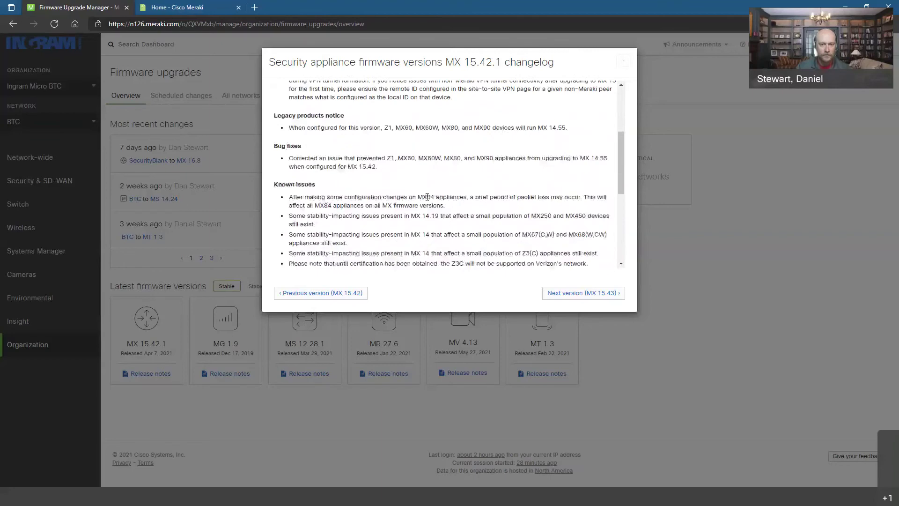
pyautogui.scroll(-1, 429, 197)
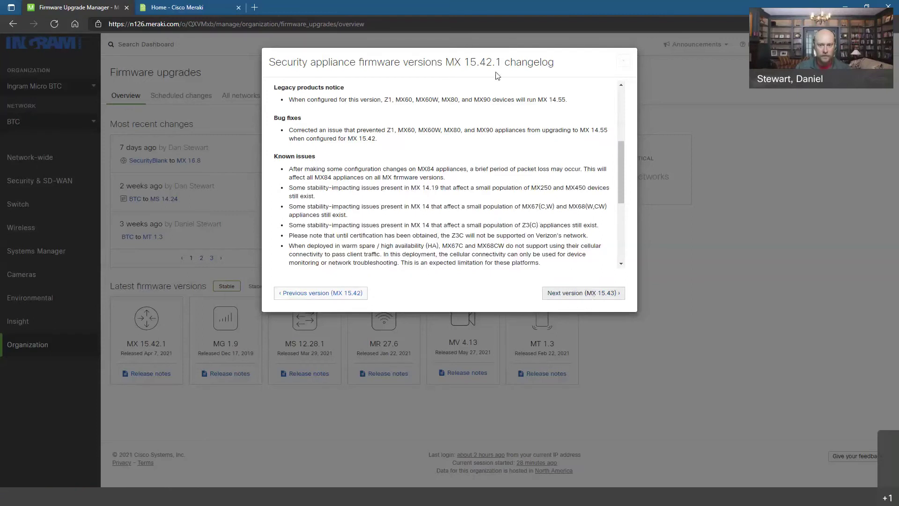
pyautogui.click(583, 299)
# - Scroll through the current MX changelog's contents
pyautogui.moveTo(486, 62); pyautogui.dragTo(493, 62)
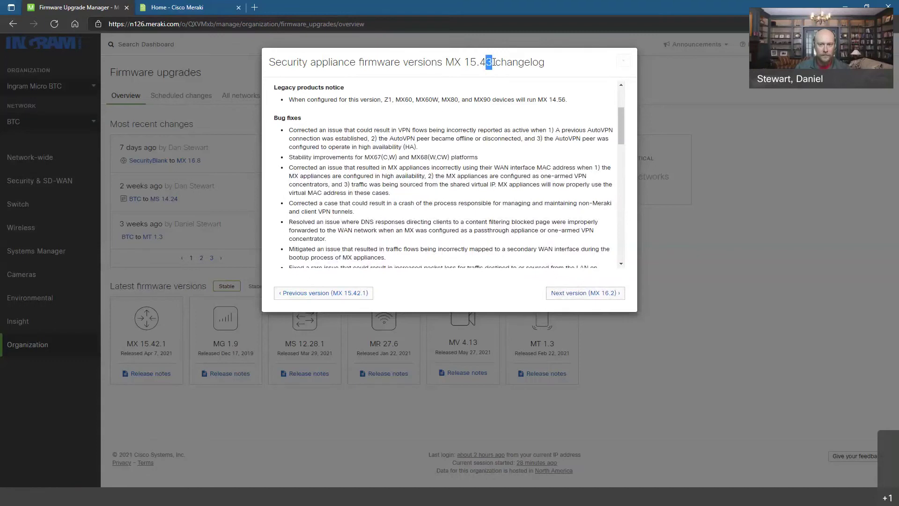
pyautogui.click(418, 109)
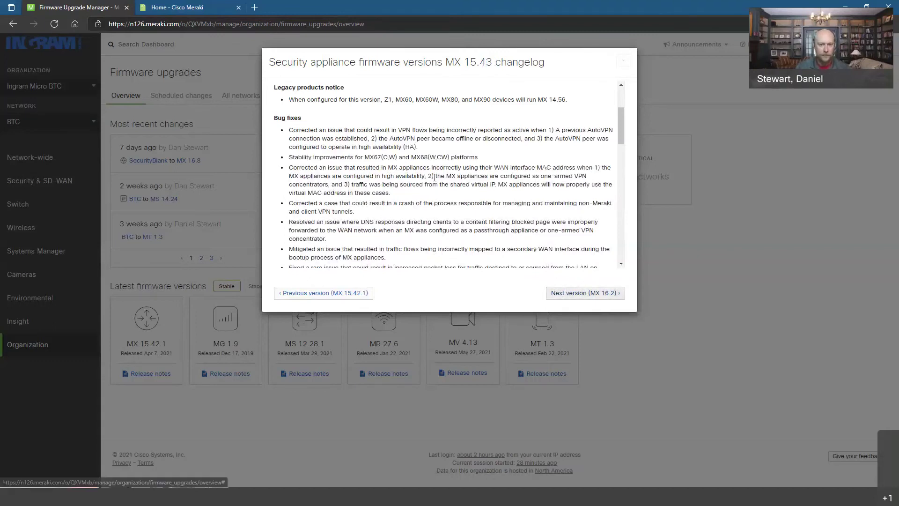
pyautogui.scroll(-3, 419, 141)
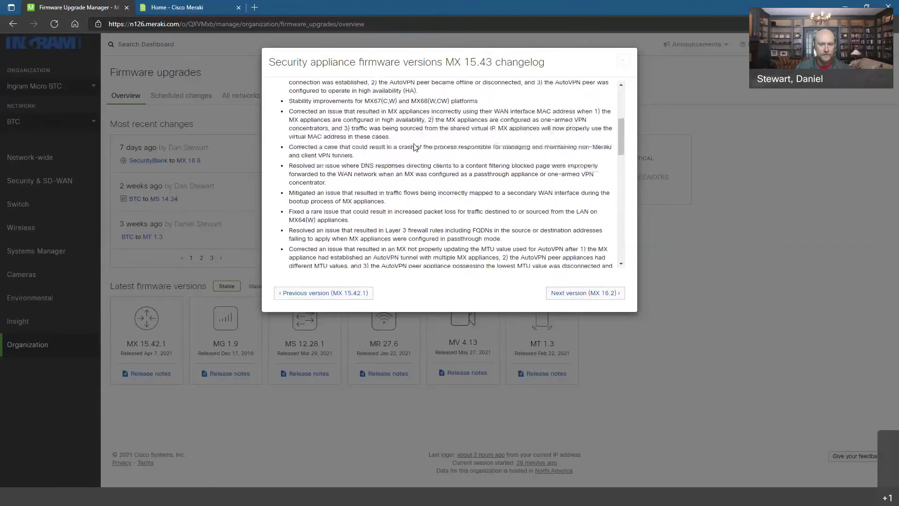
pyautogui.scroll(-5, 414, 146)
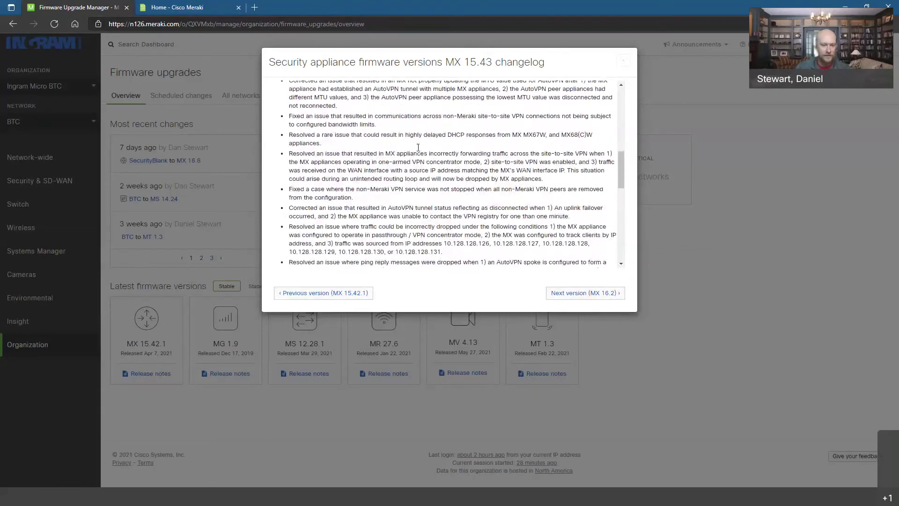
pyautogui.scroll(-2, 456, 168)
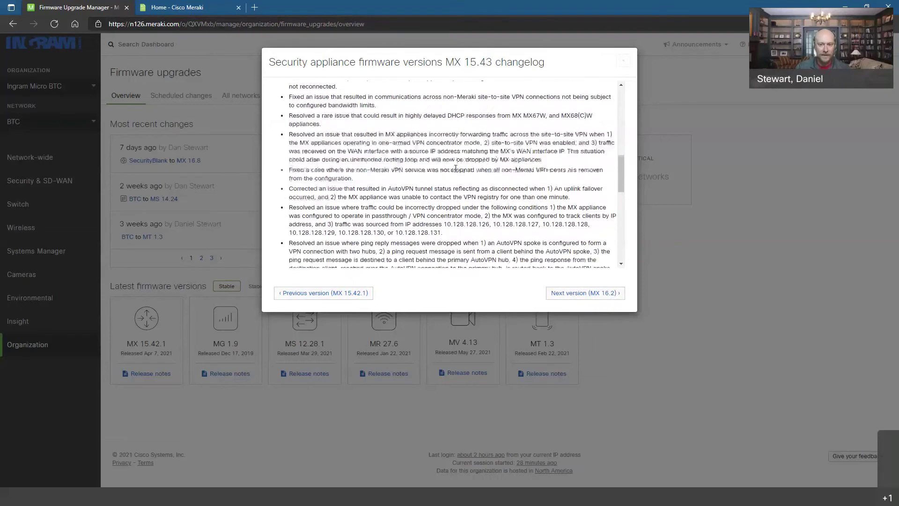
pyautogui.scroll(-1, 456, 168)
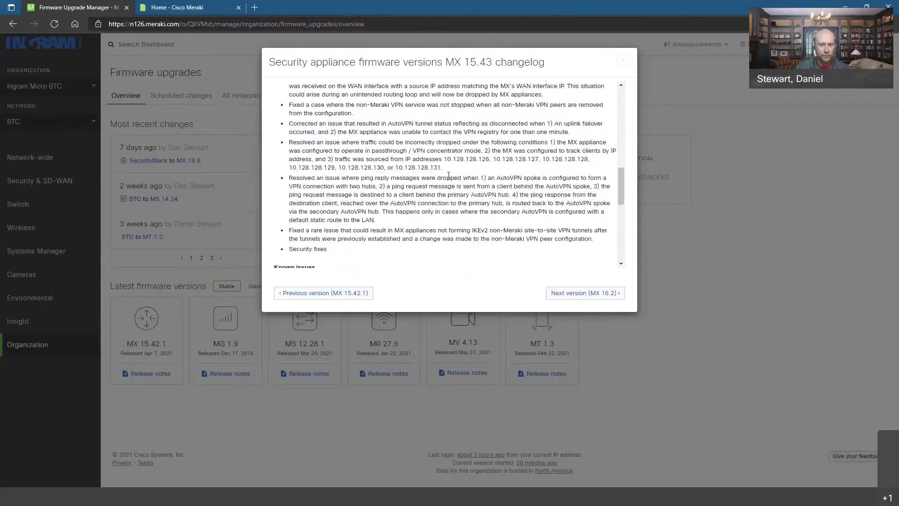
pyautogui.scroll(5, 452, 189)
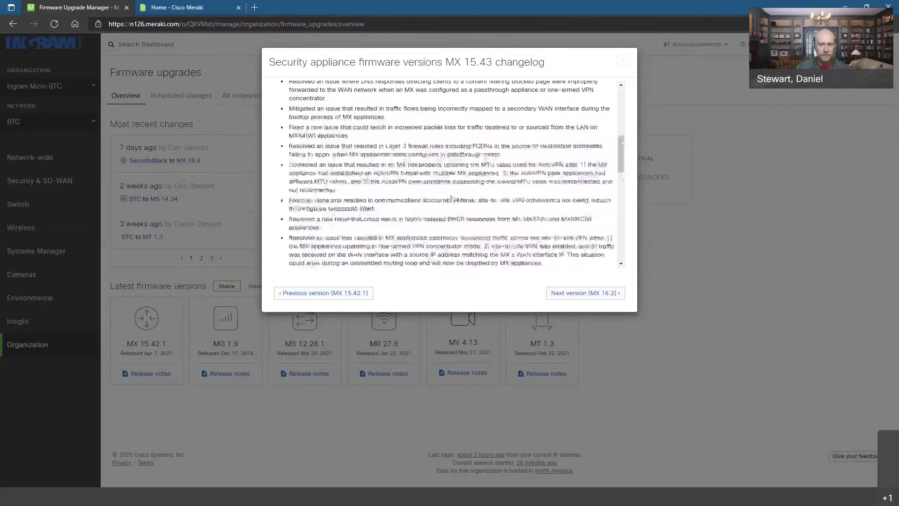
pyautogui.scroll(4, 453, 199)
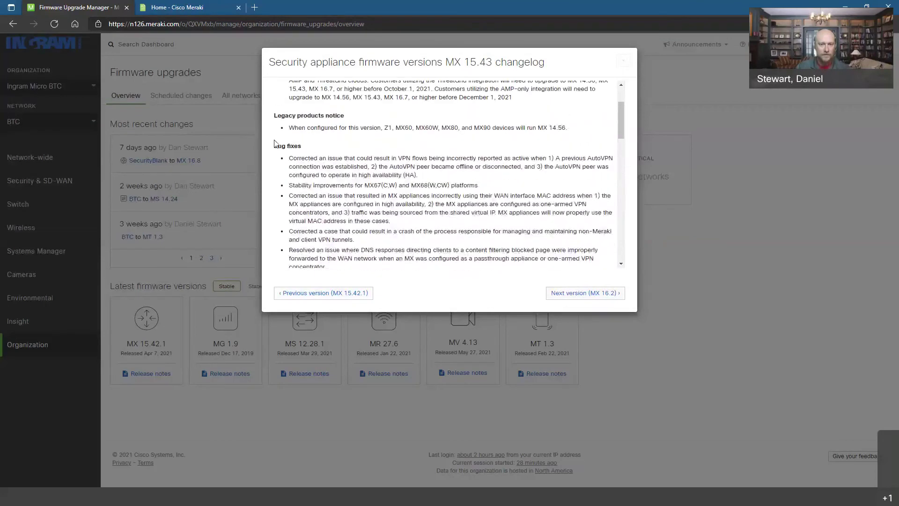
# - Highlight the Bug fixes heading and the AMP and ThreatGrid mentions in the changelog
pyautogui.tripleClick(284, 147)
pyautogui.click(446, 177)
pyautogui.scroll(3, 445, 177)
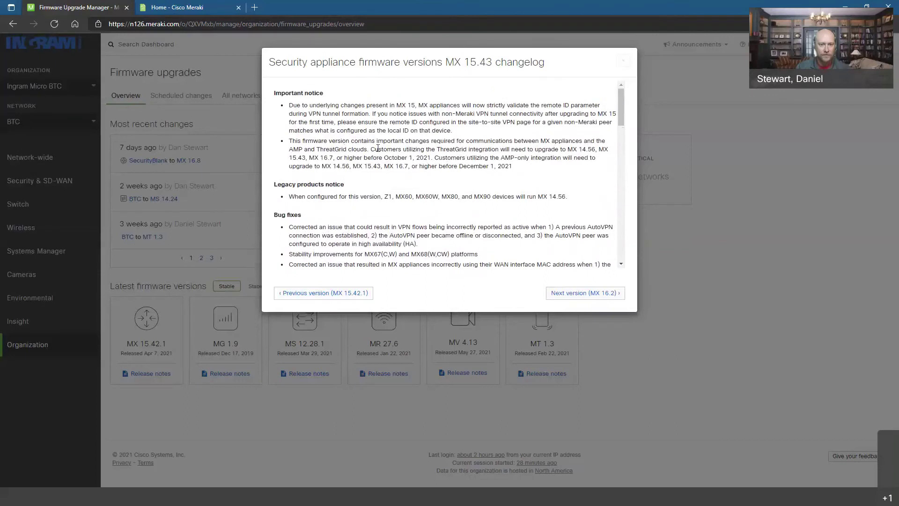
pyautogui.doubleClick(331, 149)
pyautogui.doubleClick(296, 149)
pyautogui.click(300, 149)
# - Move the changelog to MX 16.2 and scan its notes
pyautogui.click(586, 299)
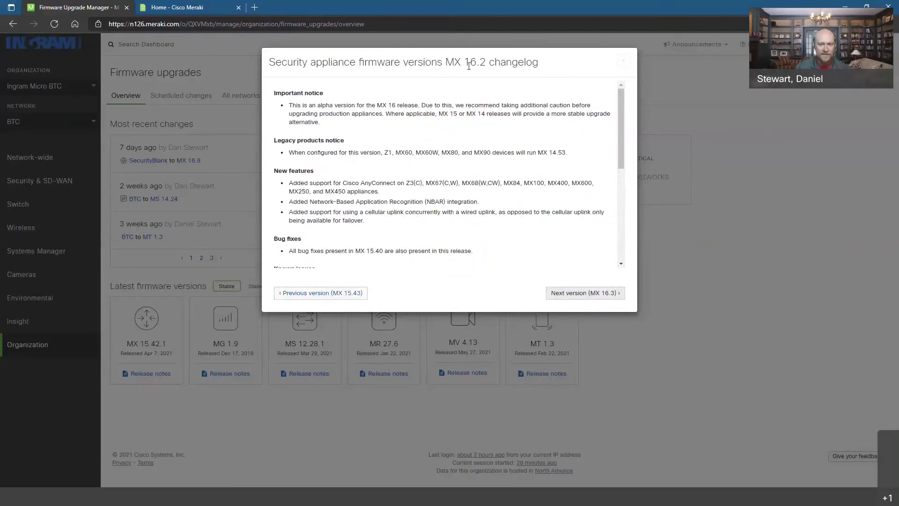
pyautogui.moveTo(466, 63); pyautogui.dragTo(488, 63)
pyautogui.click(485, 83)
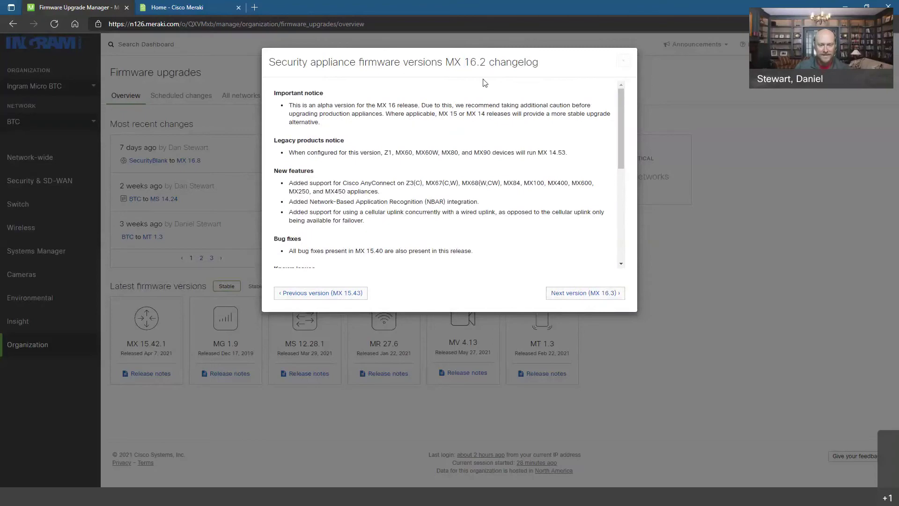
pyautogui.scroll(-5, 544, 187)
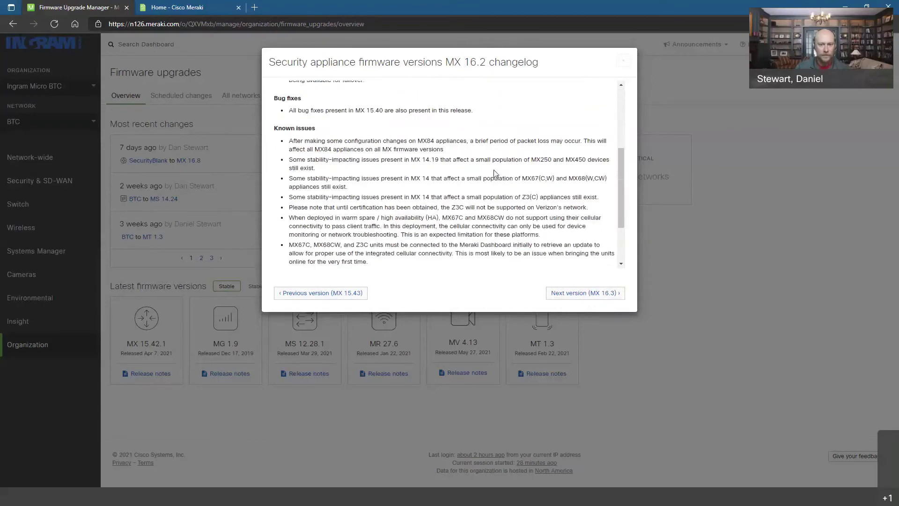
# - Advance the changelog to MX 16.9, the newest version, and review its known issues
pyautogui.click(607, 294)
pyautogui.click(588, 297)
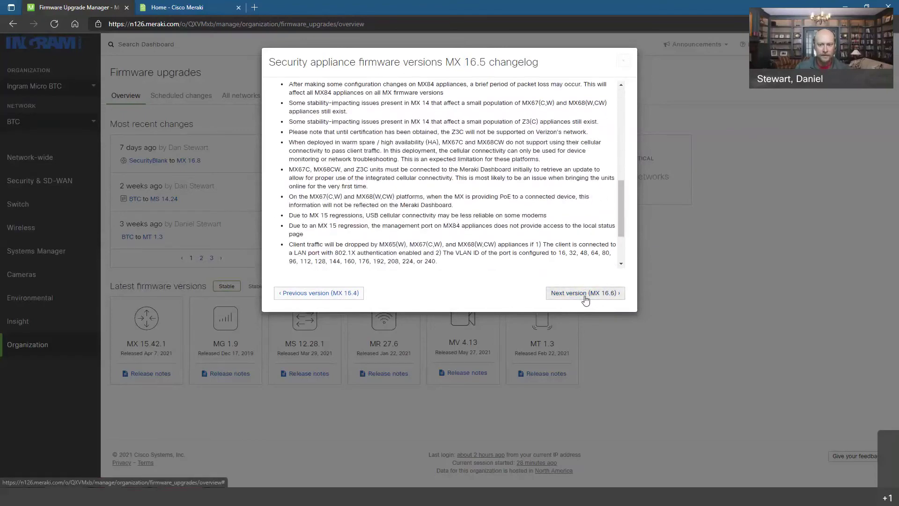
pyautogui.click(585, 299)
pyautogui.click(586, 299)
pyautogui.click(586, 298)
pyautogui.scroll(3, 508, 158)
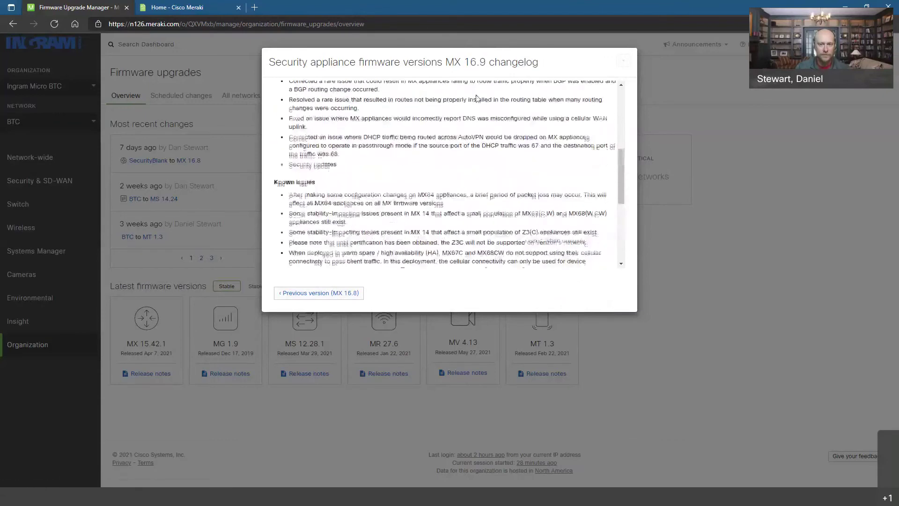
pyautogui.doubleClick(466, 67)
pyautogui.scroll(5, 454, 159)
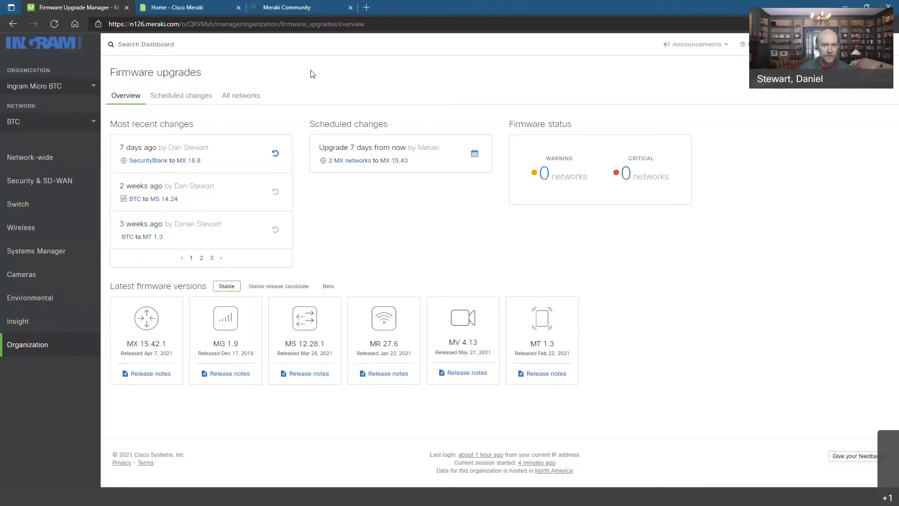
# - From the Meraki documentation home, open MX - Security & SD-WAN and scroll to its topic tiles
pyautogui.click(190, 9)
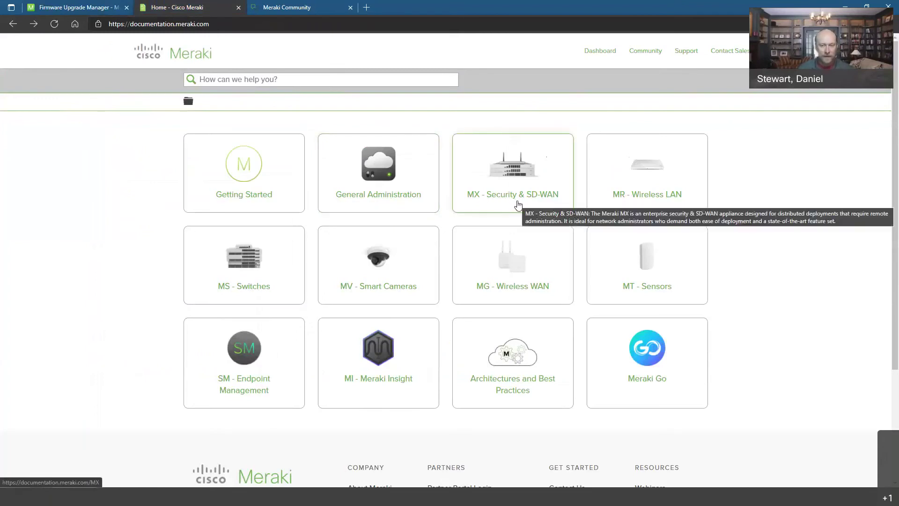
pyautogui.click(518, 205)
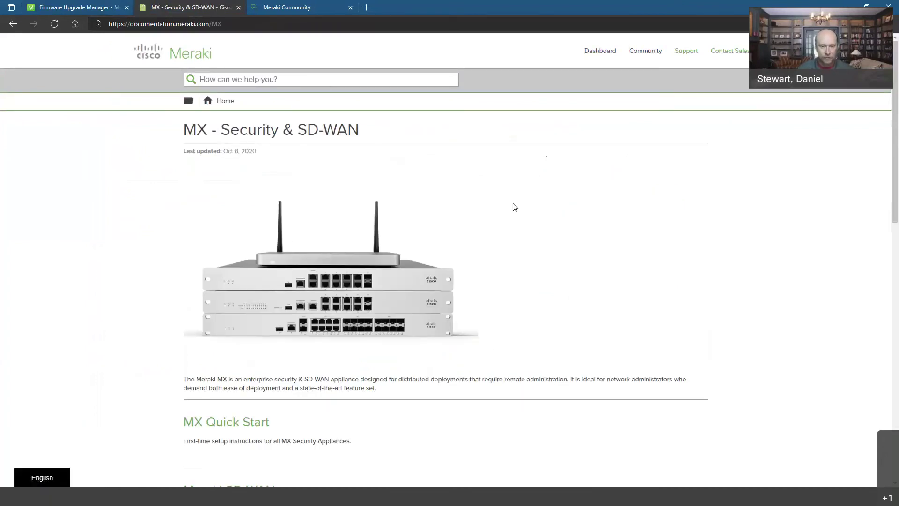
pyautogui.scroll(-5, 500, 209)
pyautogui.scroll(-3, 488, 199)
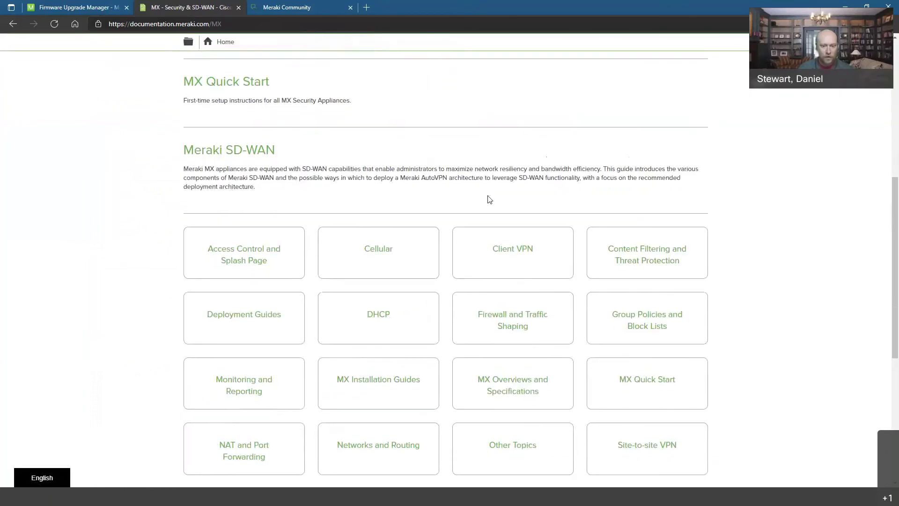
pyautogui.scroll(-2, 793, 237)
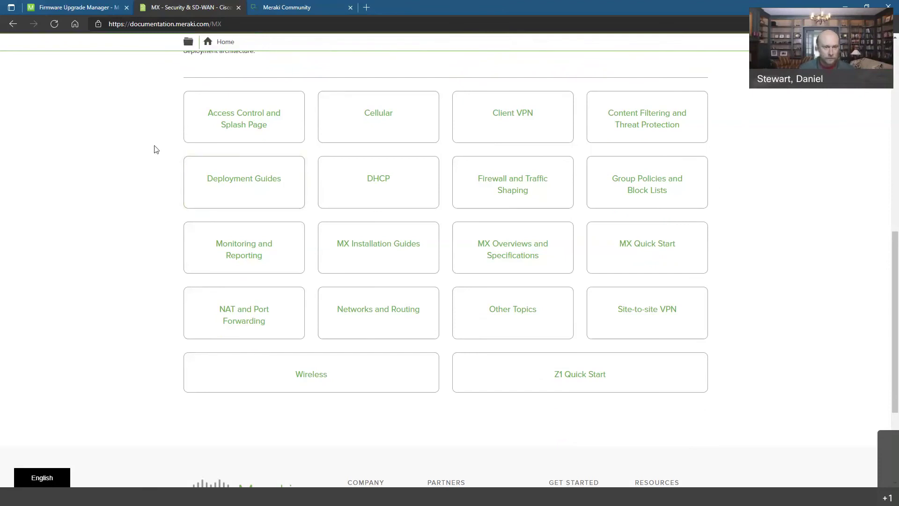
# - Go to Meraki Community and open the New Features announcements board
pyautogui.click(284, 16)
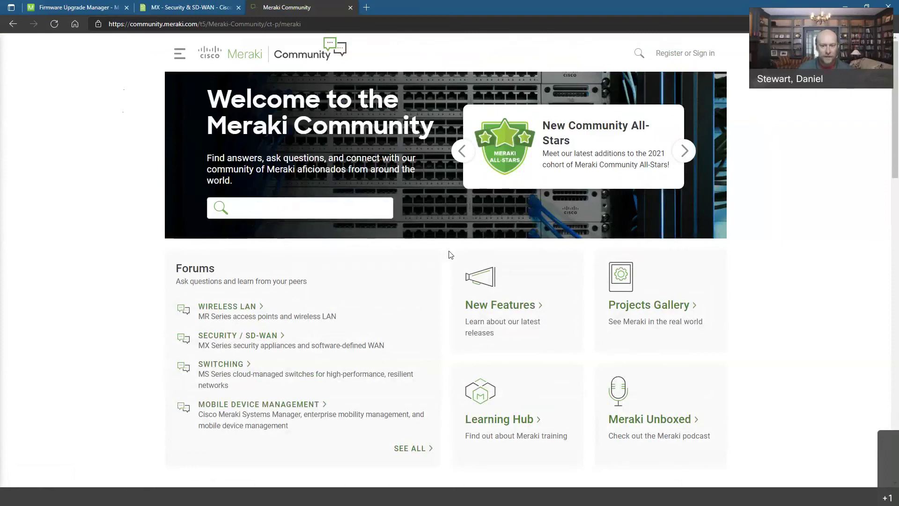
pyautogui.click(510, 300)
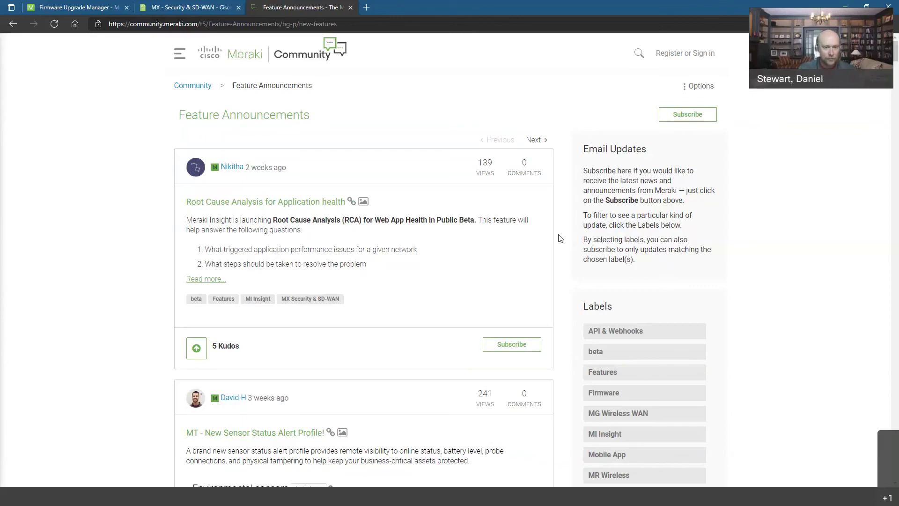
pyautogui.click(202, 281)
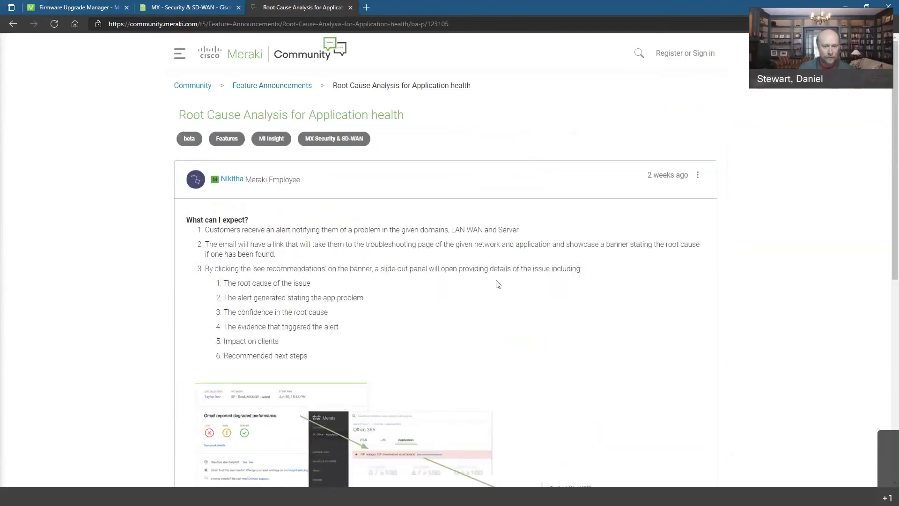
pyautogui.scroll(-1, 512, 294)
pyautogui.scroll(-3, 512, 294)
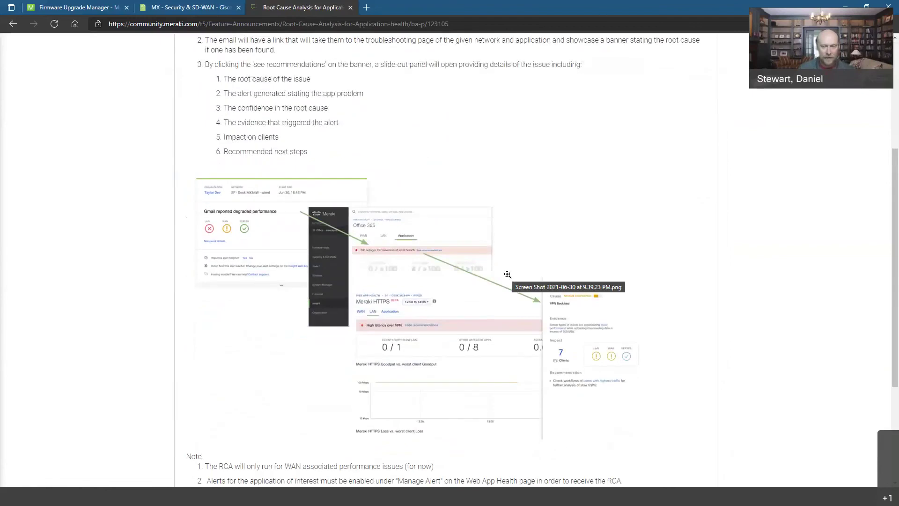
pyautogui.scroll(-3, 482, 297)
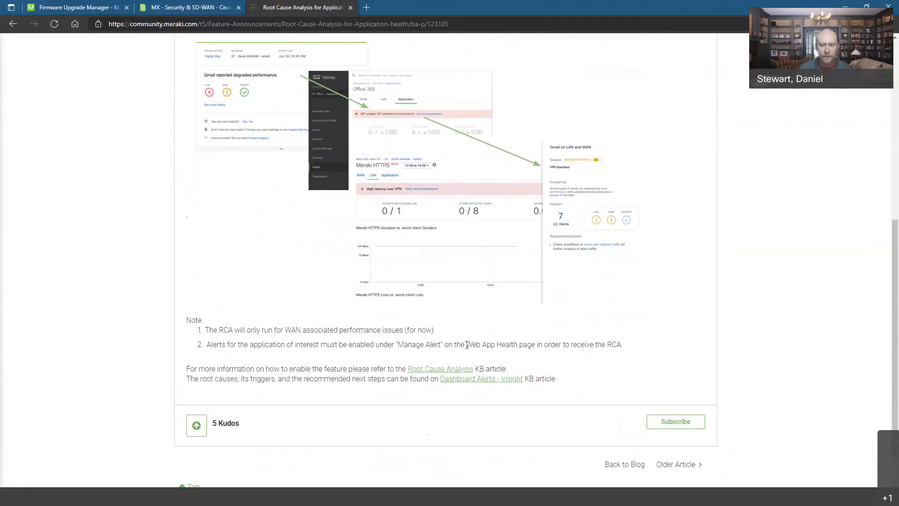
pyautogui.scroll(8, 287, 287)
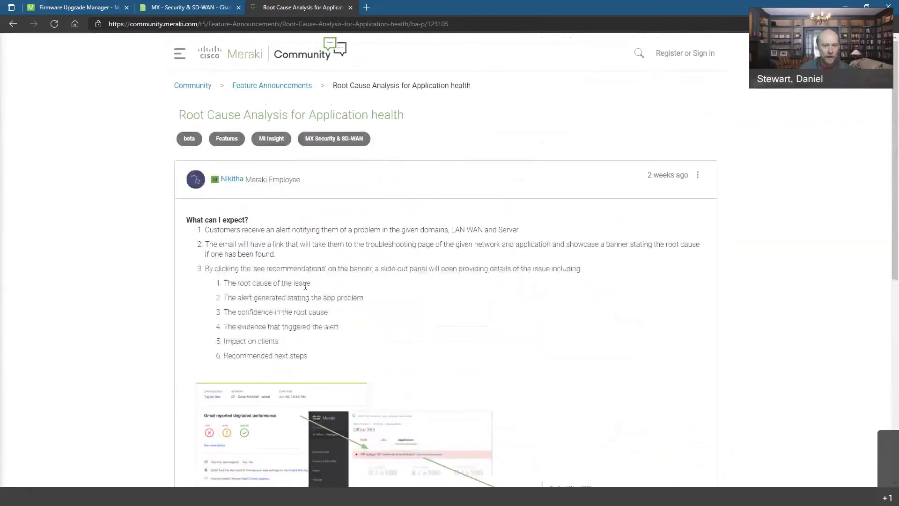
pyautogui.hotkey('alt', 'Left')
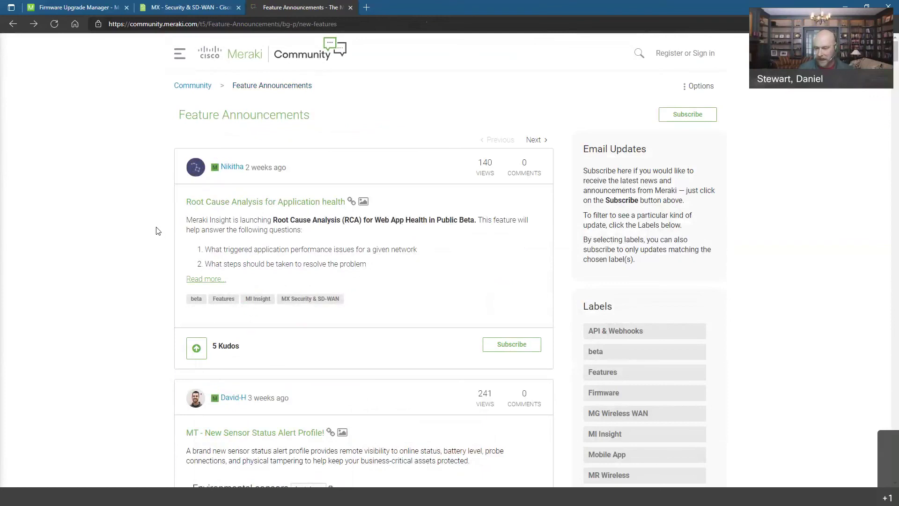
# - Open the 'New Updates to the MT20 Details page!' post from Feature Announcements and follow its MT online documentation link
pyautogui.scroll(-7, 158, 232)
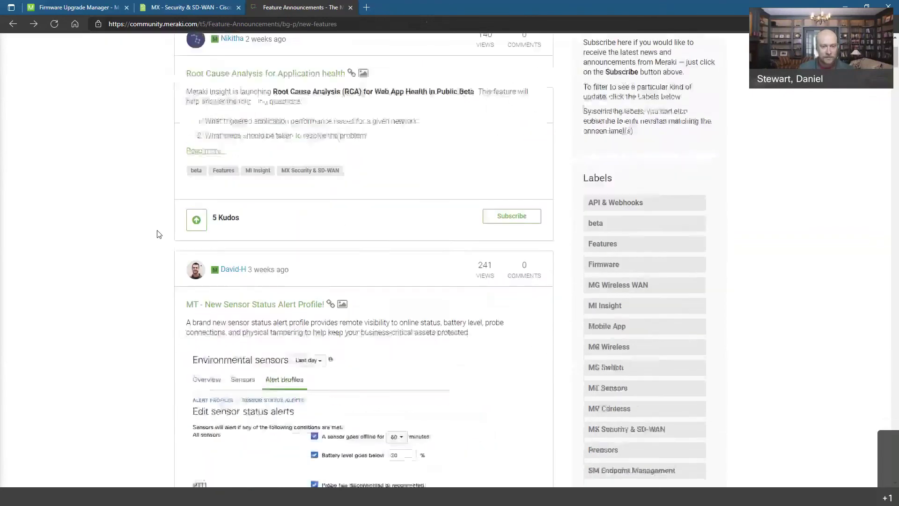
pyautogui.scroll(-10, 158, 234)
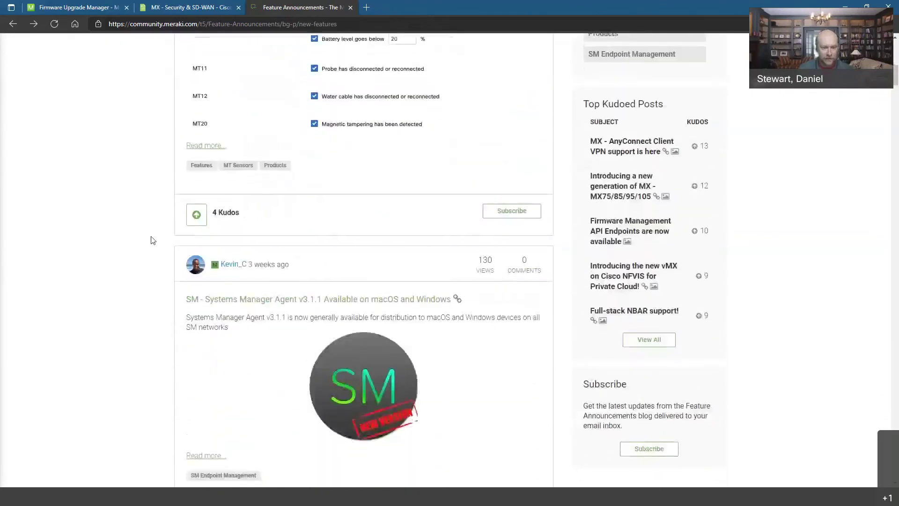
pyautogui.scroll(-11, 149, 258)
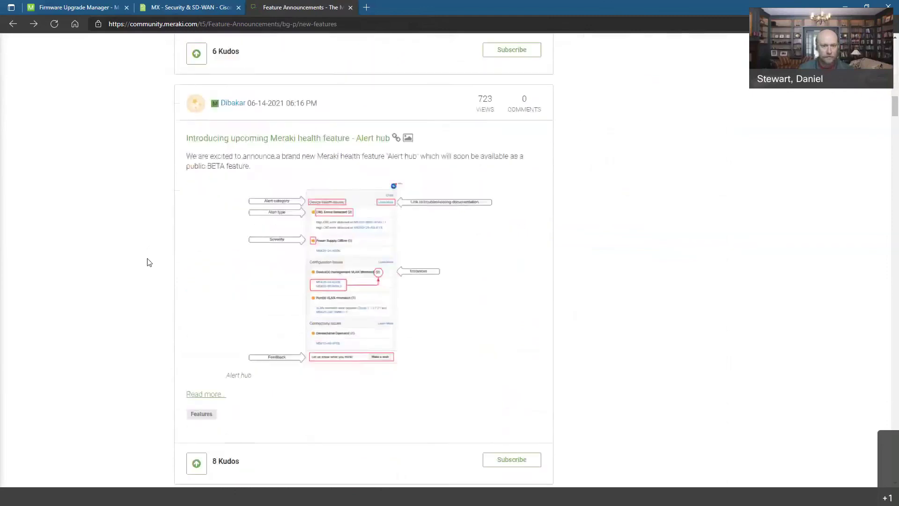
pyautogui.scroll(-6, 149, 262)
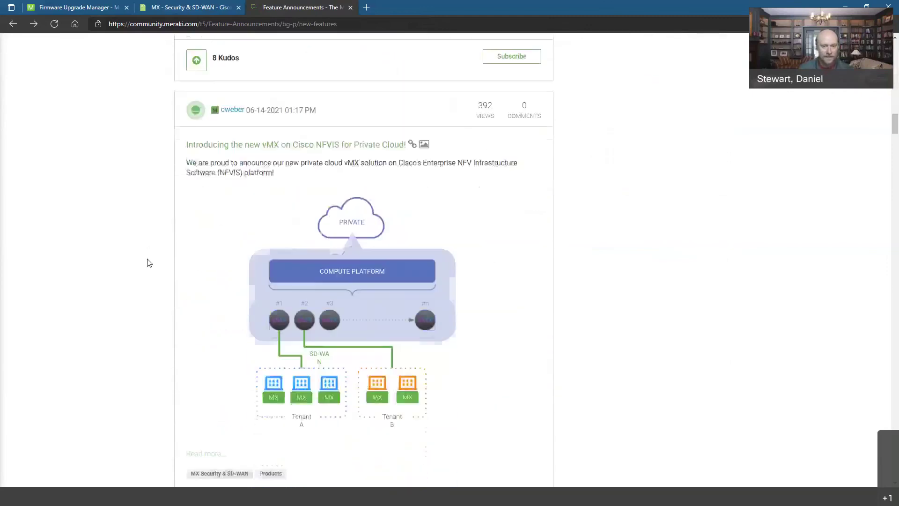
pyautogui.scroll(-9, 149, 263)
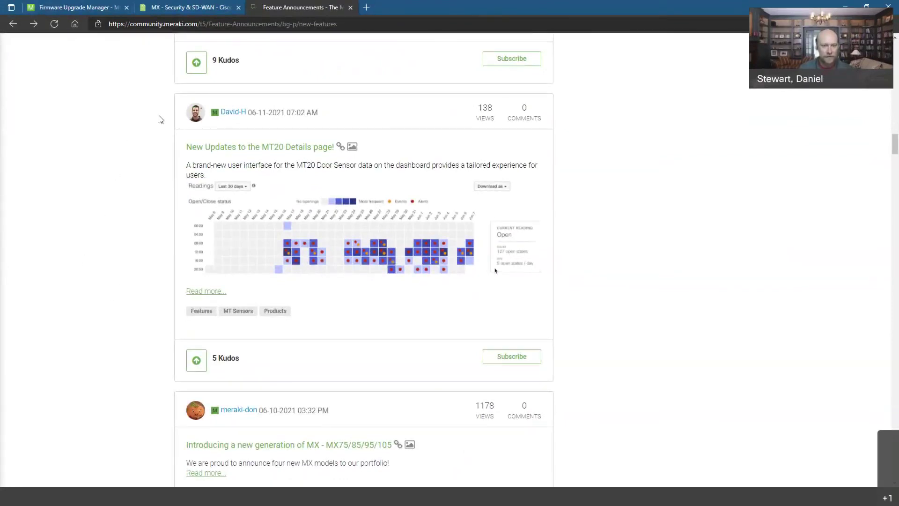
pyautogui.click(202, 294)
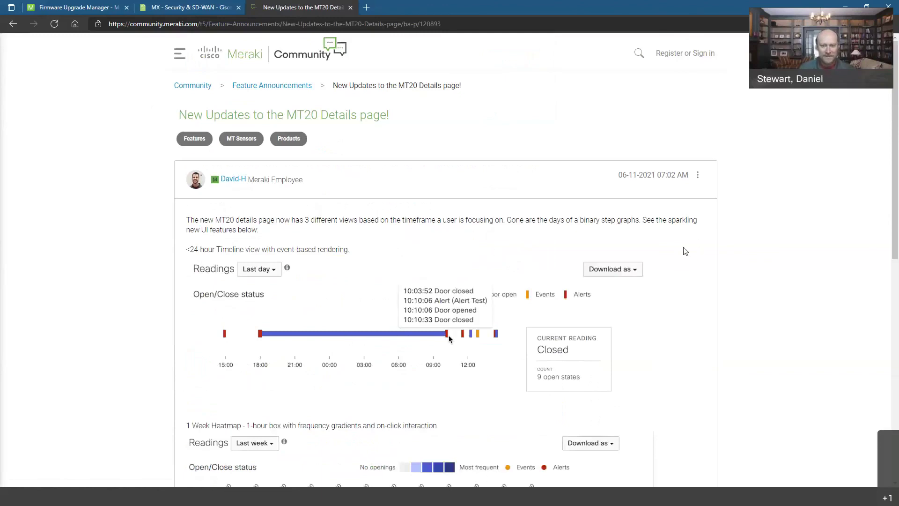
pyautogui.scroll(-10, 685, 252)
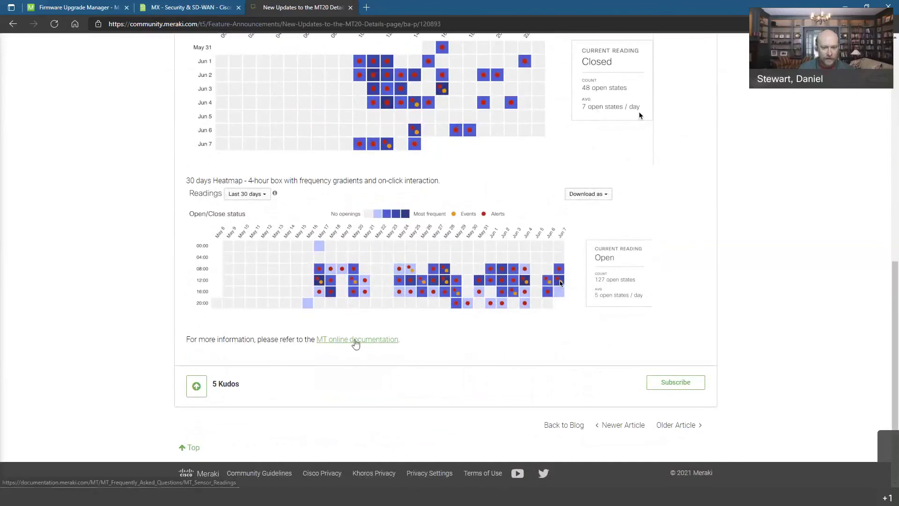
pyautogui.click(355, 343)
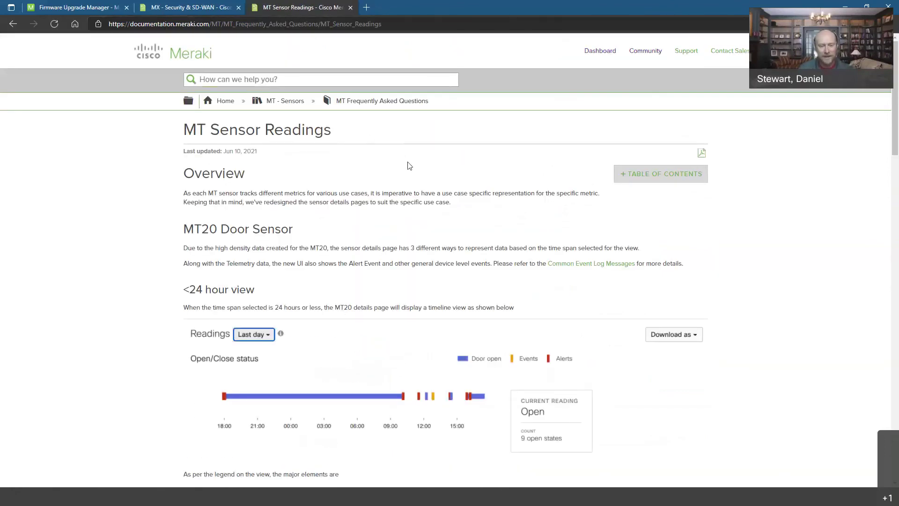
# - Read down the MT Sensor Readings article to the MT20 door sensor timeline and week/month heat maps
pyautogui.scroll(-2, 388, 241)
pyautogui.scroll(-20, 389, 244)
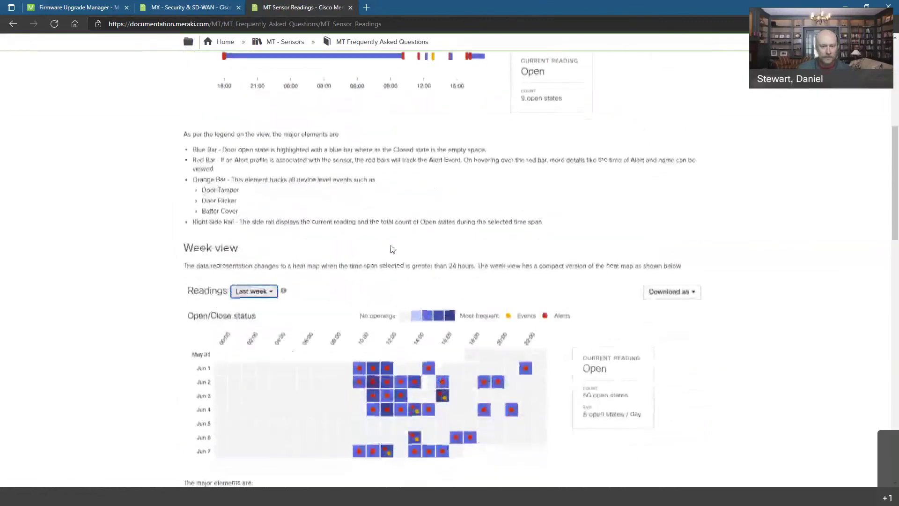
pyautogui.scroll(-4, 405, 255)
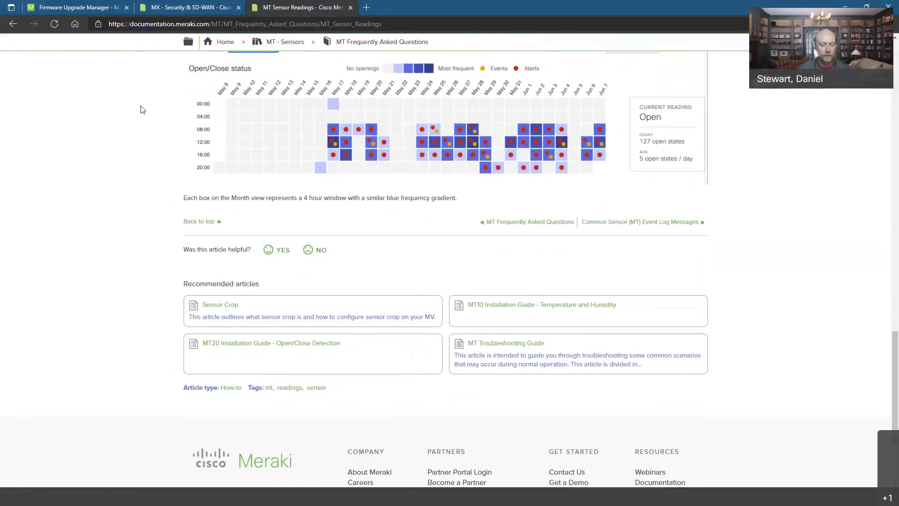
# - Return to the dashboard window and dismiss the MX 16.9 changelog modal
pyautogui.hotkey('alt', 'Tab')
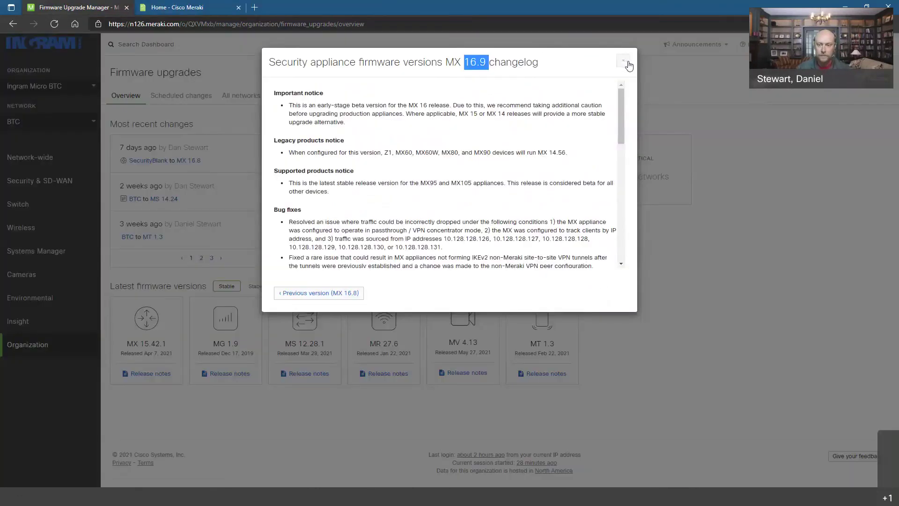
pyautogui.click(627, 62)
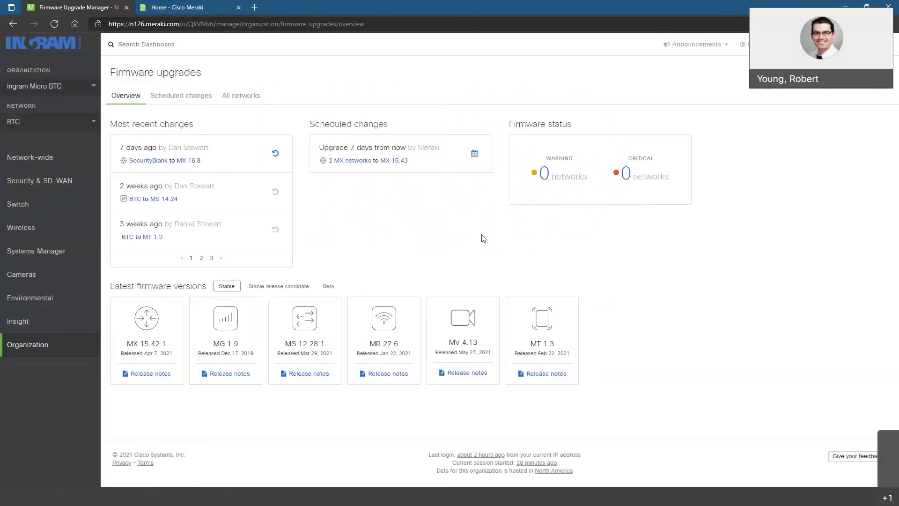